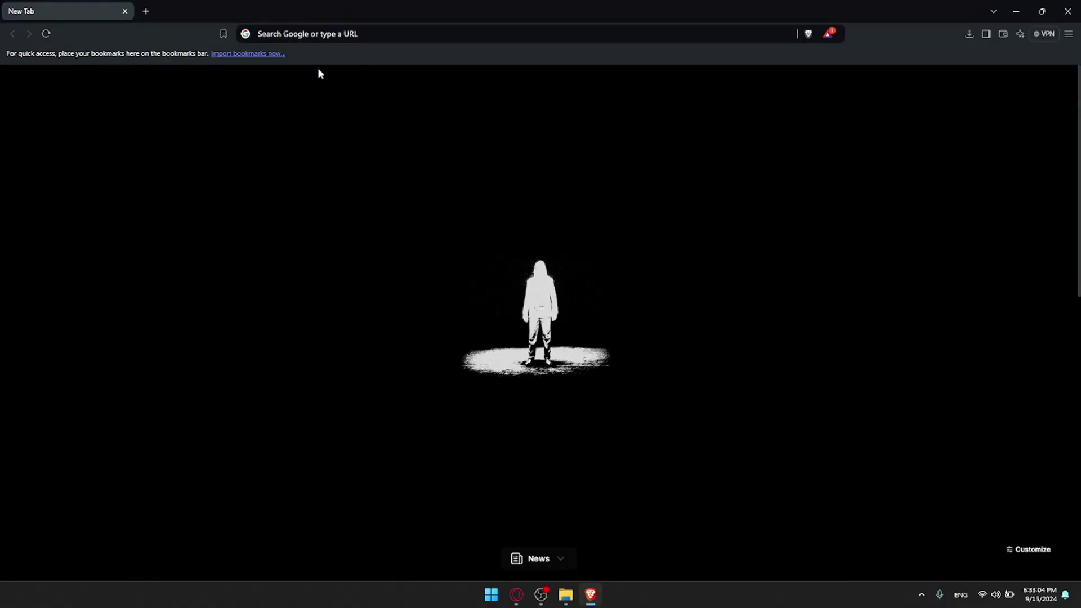
- Go to airtable.com in the browser
click(282, 31)
text(airtable.c)
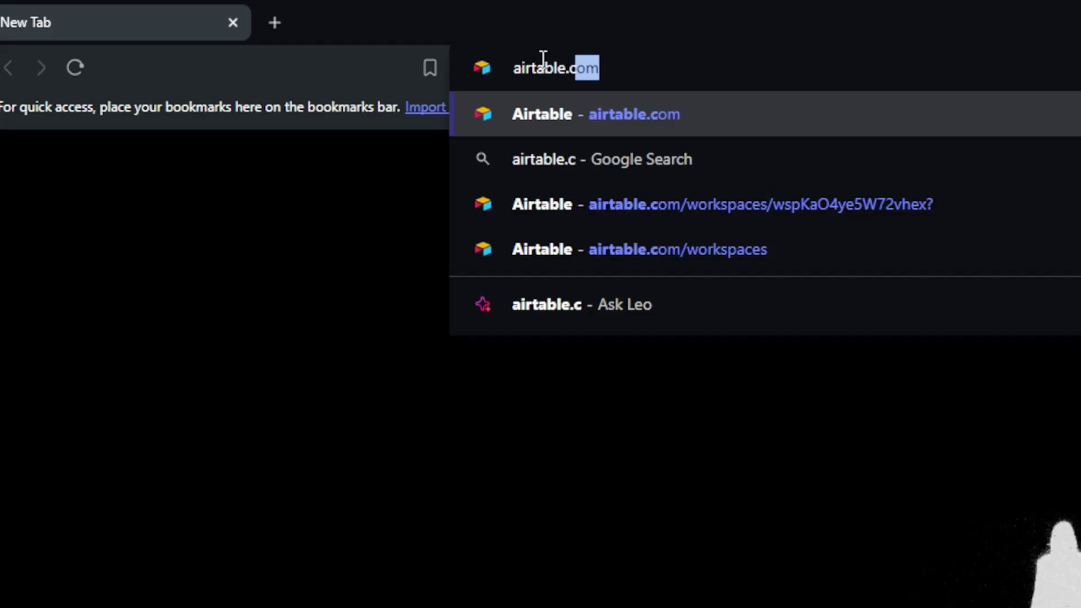
key(Return)
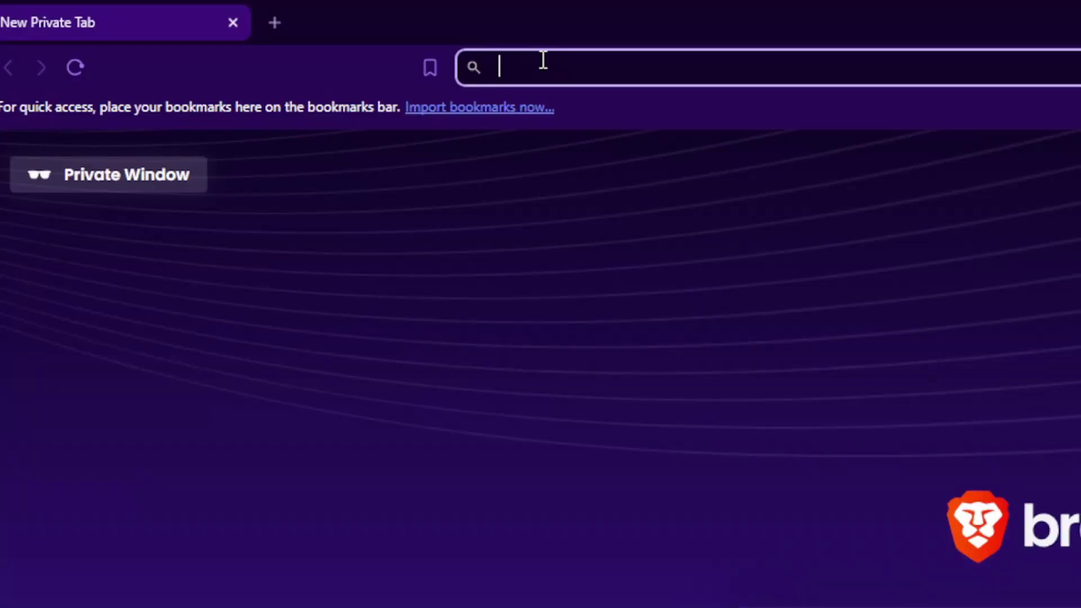
- Load the Airtable website in a private browser window
text(ari)
key(BackSpace)
key(BackSpace)
text(ir)
key(Return)
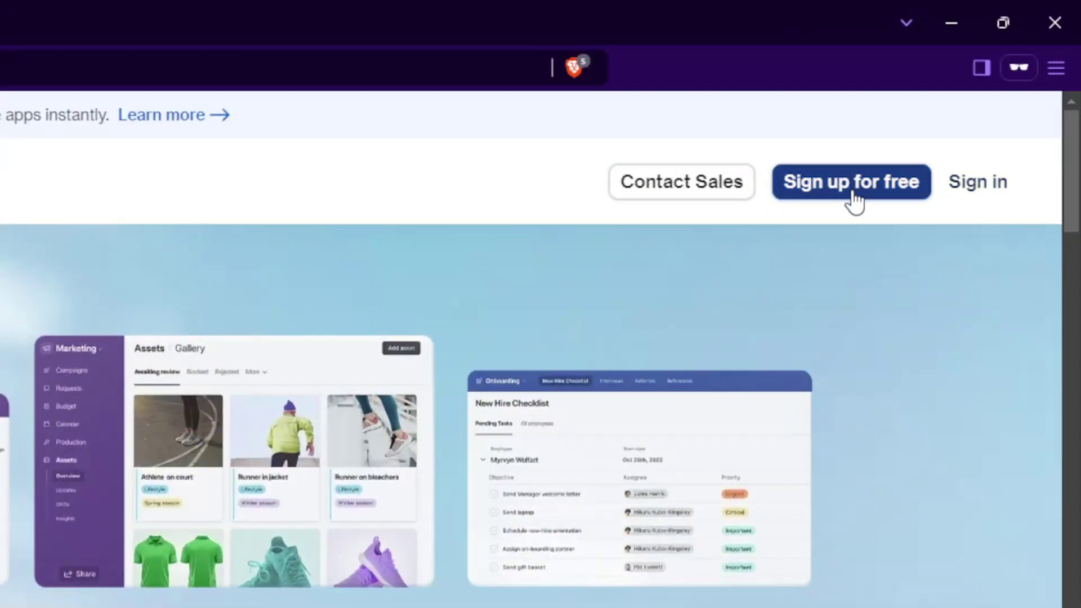
- Go from Airtable's sign-in page to the account creation page, and close the private window after viewing it
click(971, 189)
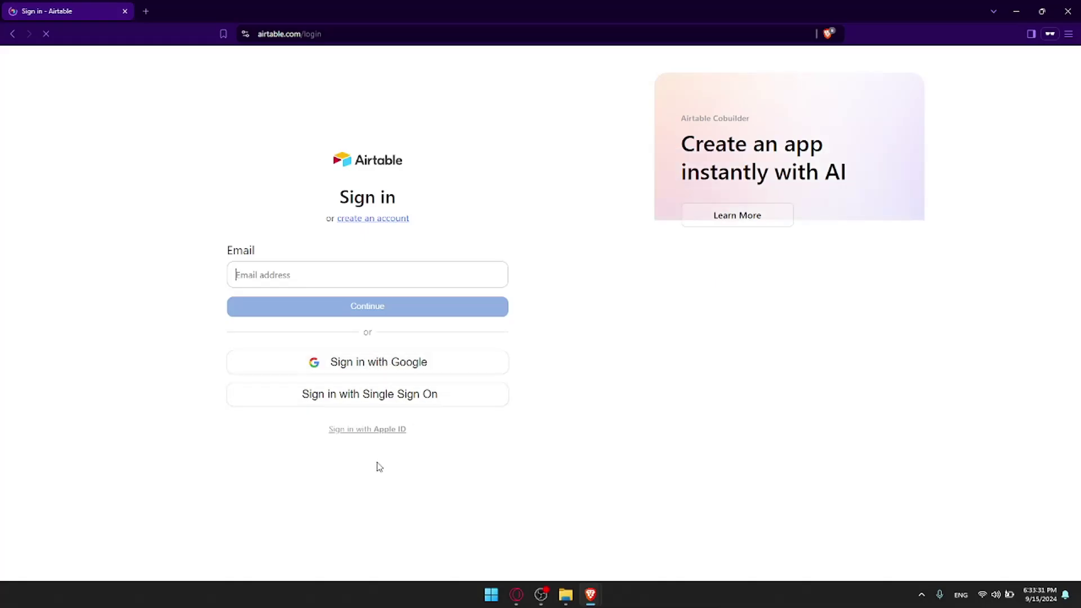
click(388, 223)
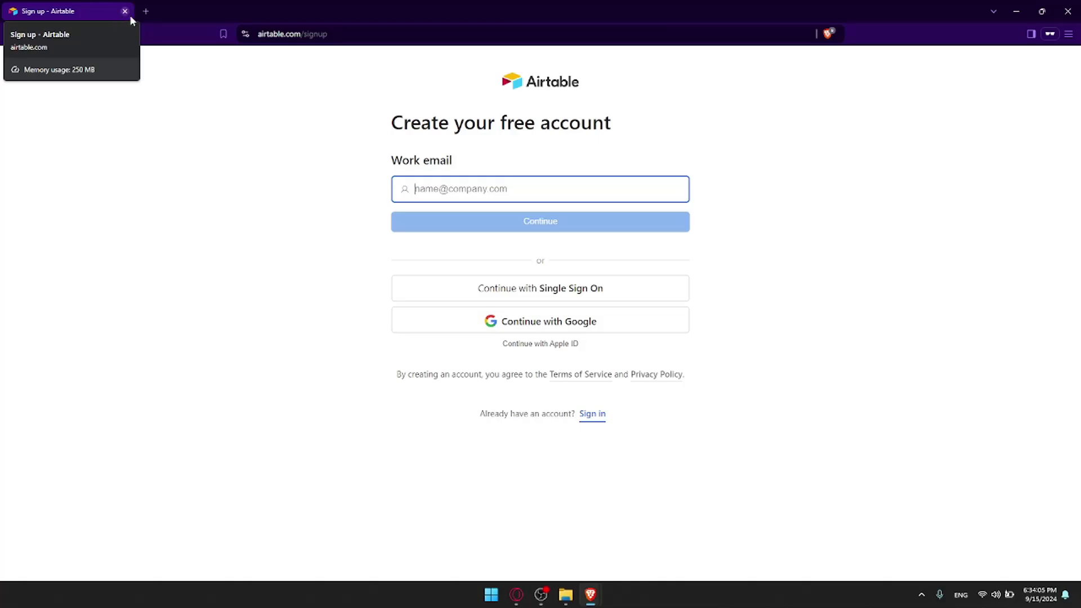
click(498, 47)
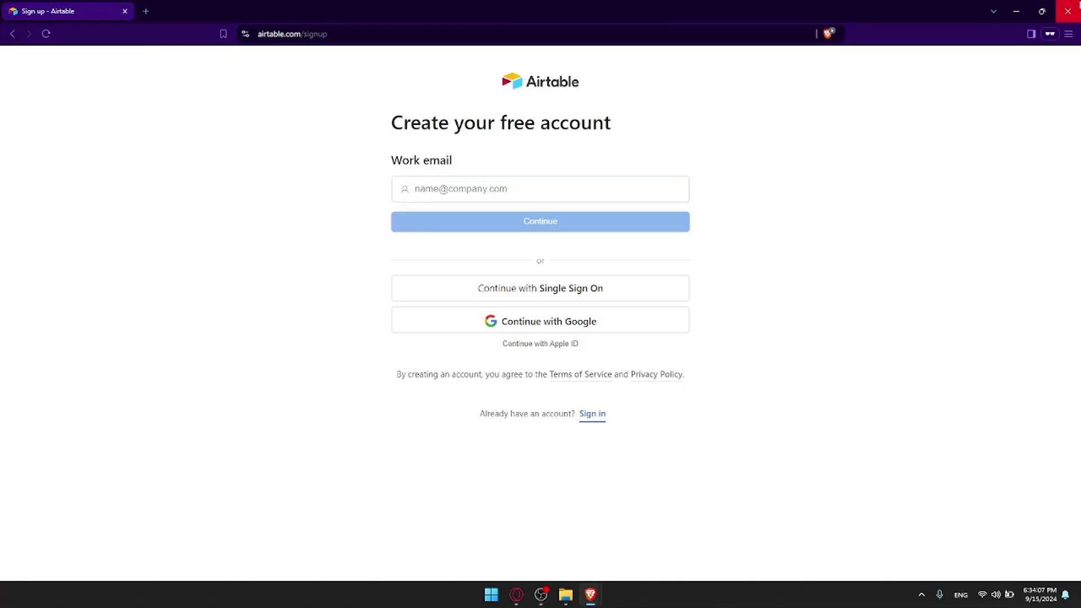
click(1068, 11)
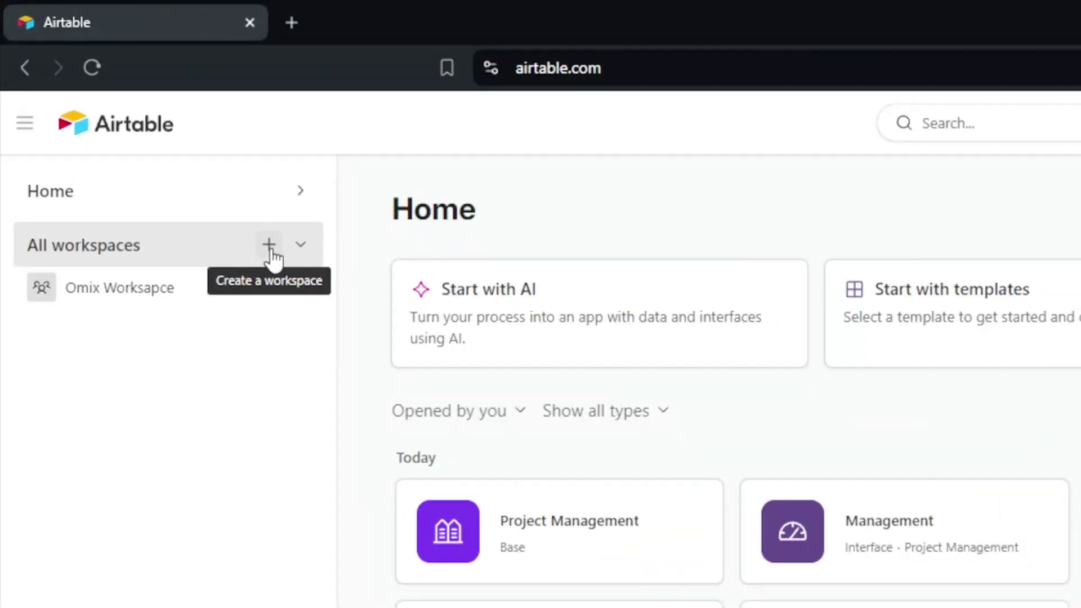
- Create a new workspace named "test"
click(269, 245)
key(BackSpace)
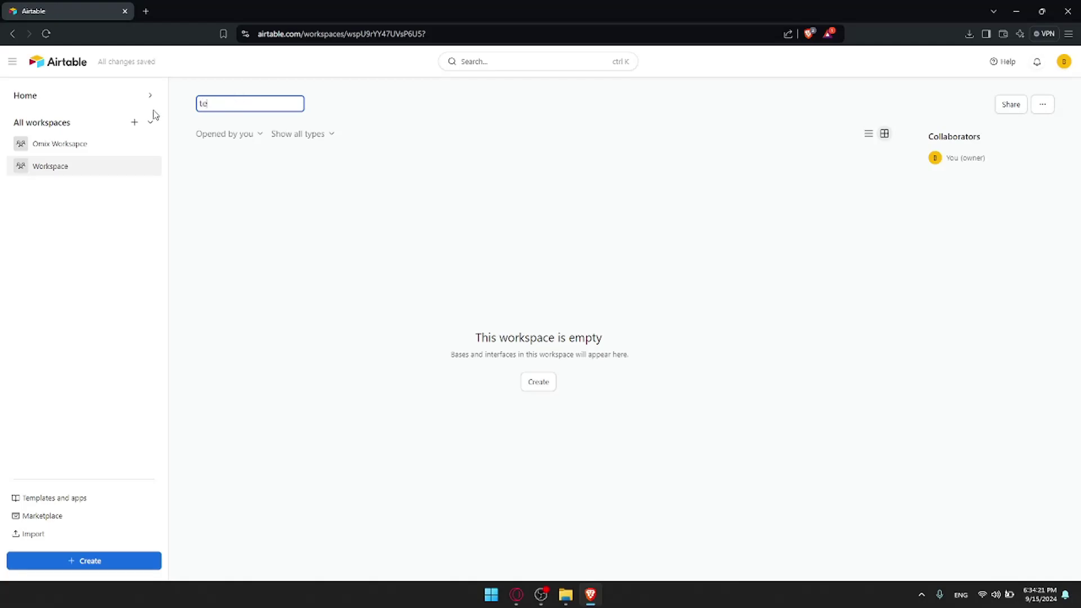
key(Return)
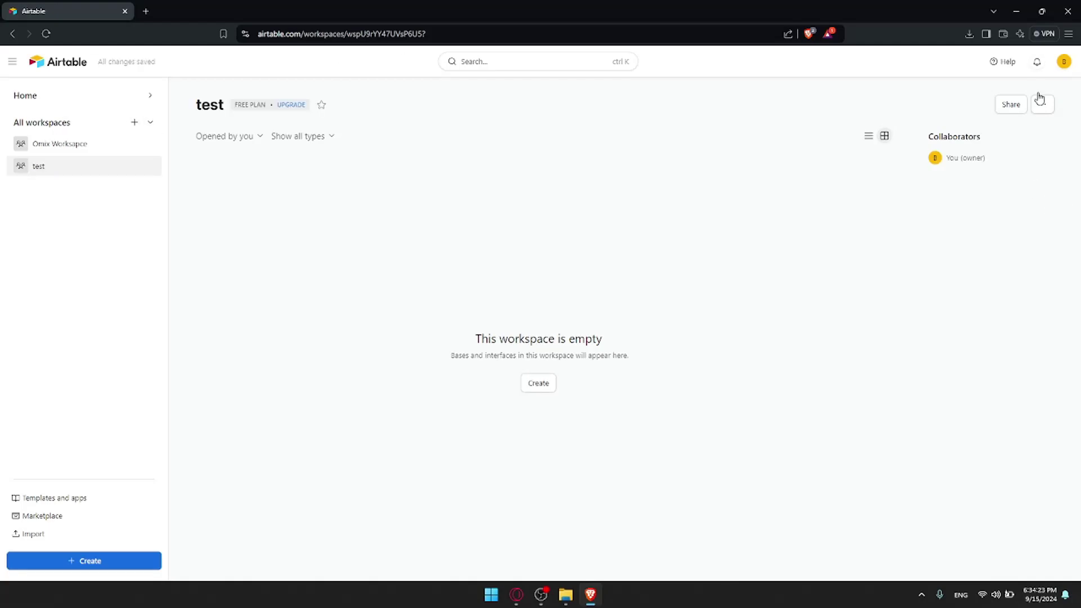
- Delete the "test" workspace and return to the Airtable Home page
click(1043, 106)
click(974, 203)
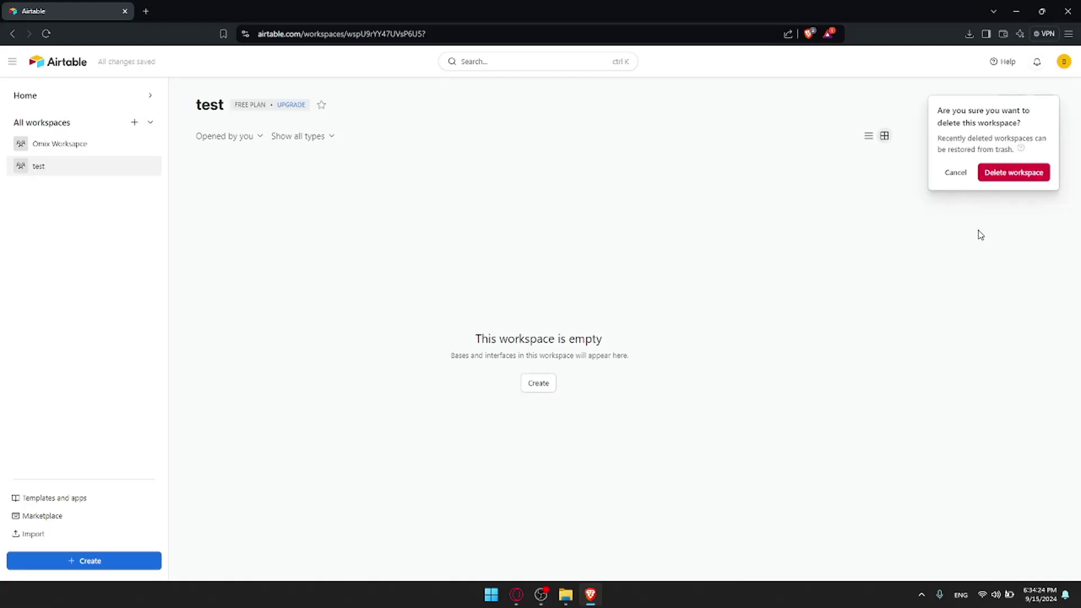
click(1001, 172)
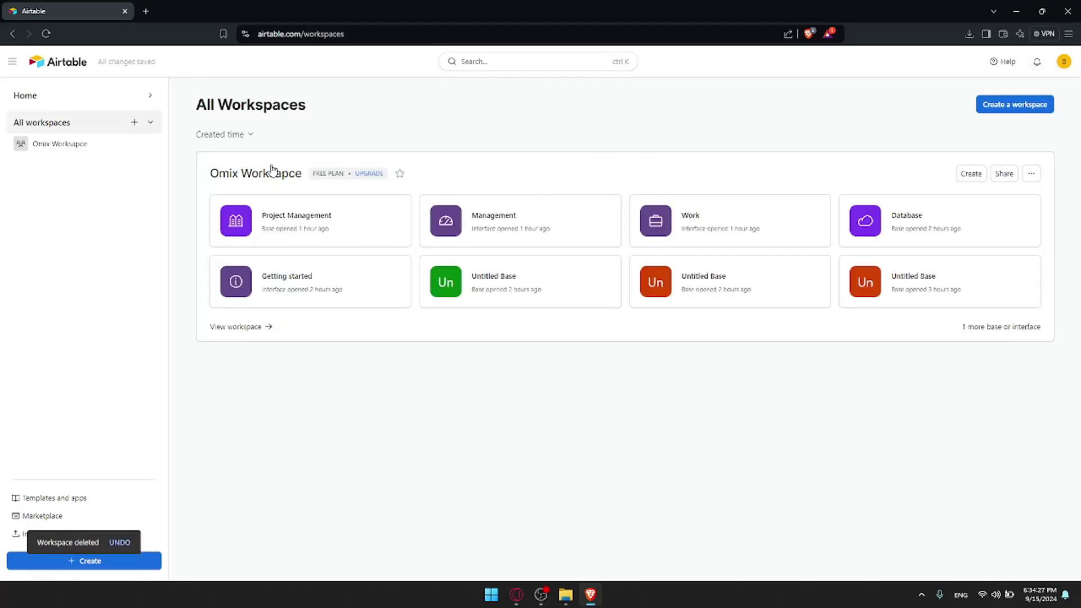
click(52, 59)
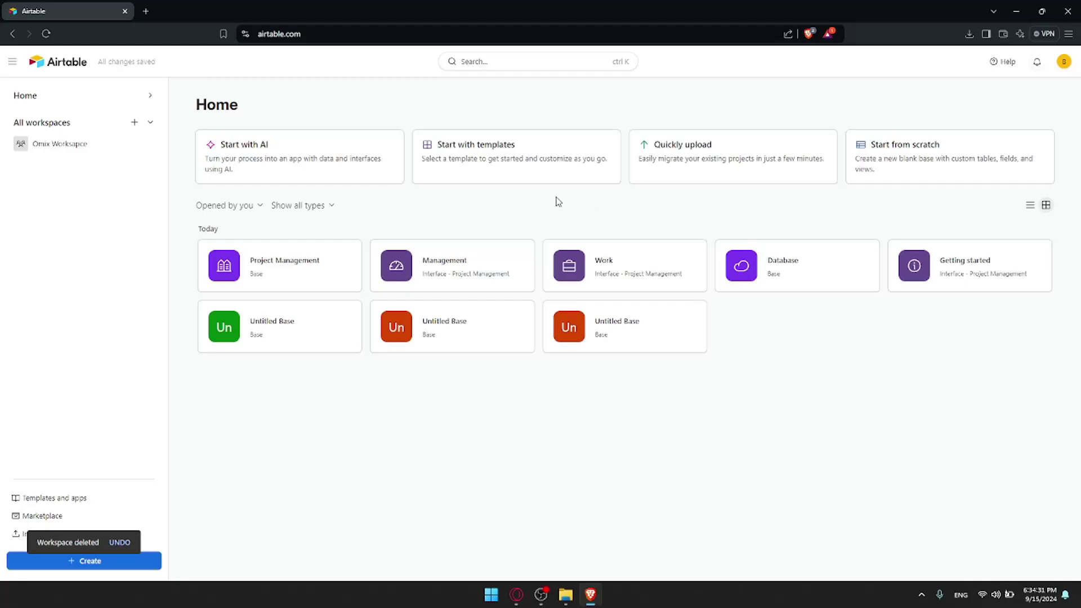
- Create a blank base from scratch and delete that new Untitled Base from Home
click(923, 159)
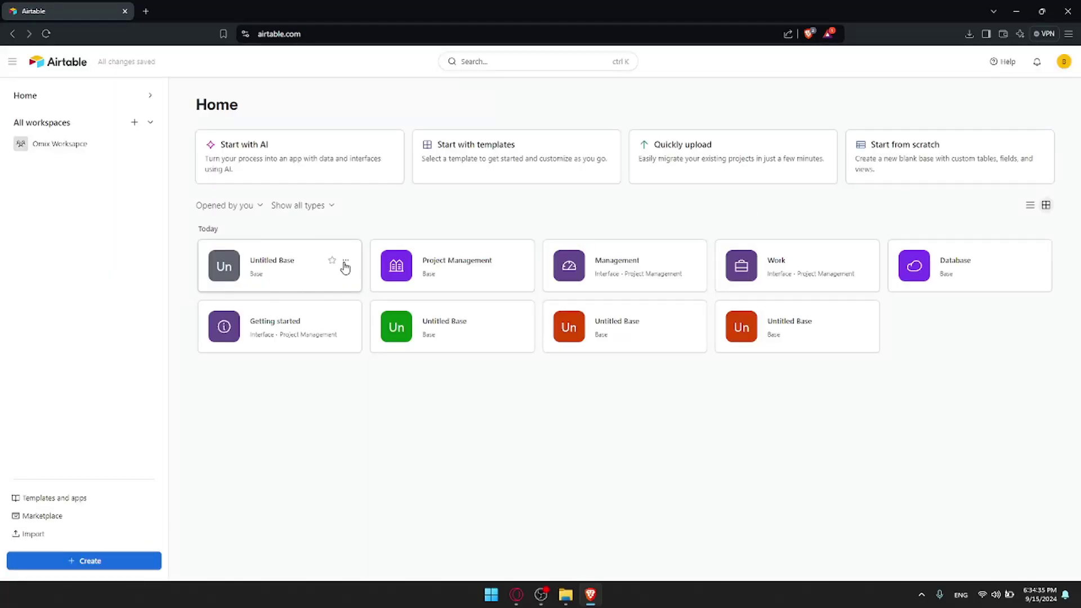
click(345, 262)
click(409, 438)
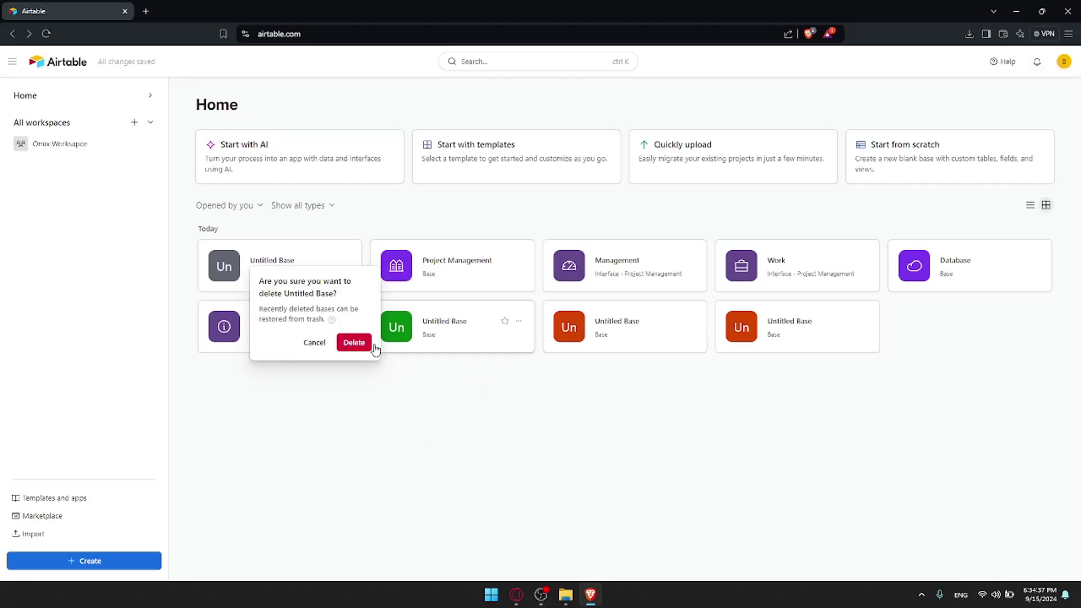
click(355, 342)
- View the Quickly upload import sources and open the request survey for unsupported data sources
click(731, 141)
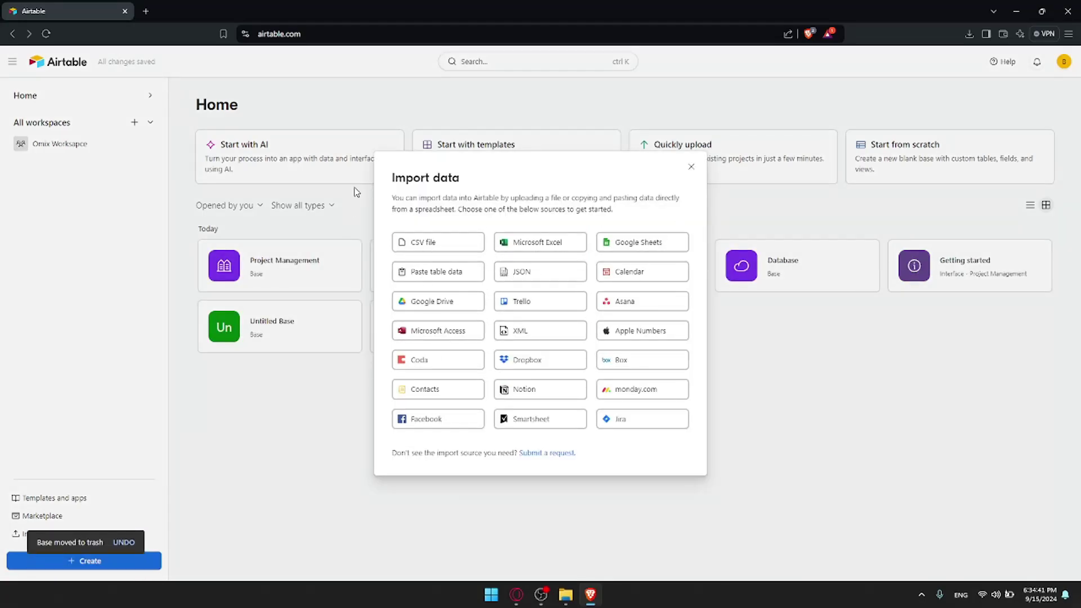
click(558, 454)
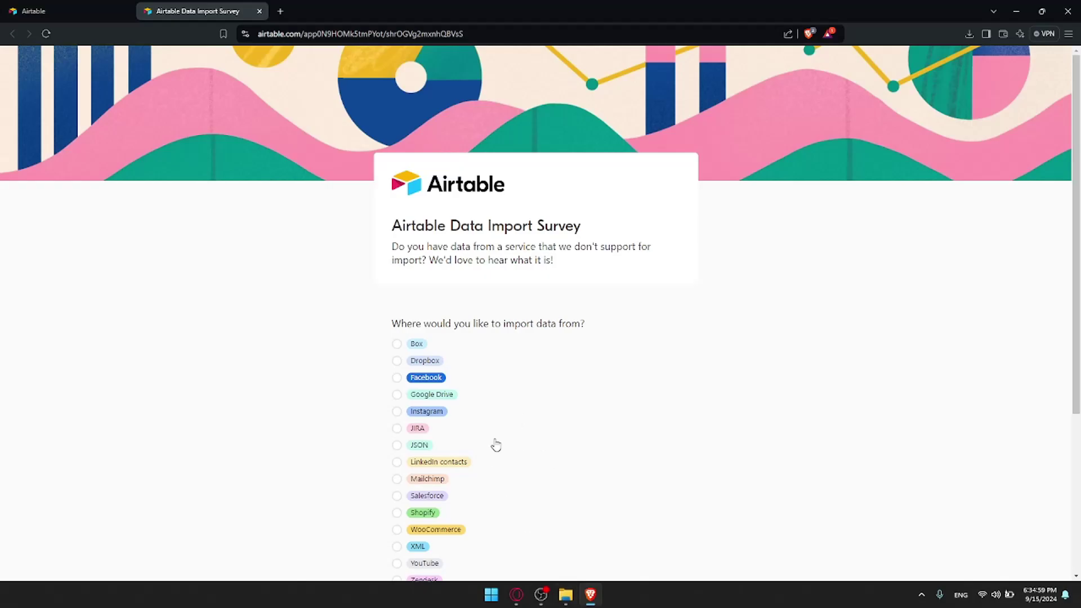
scroll(495, 444, down, 1)
scroll(428, 312, down, 1)
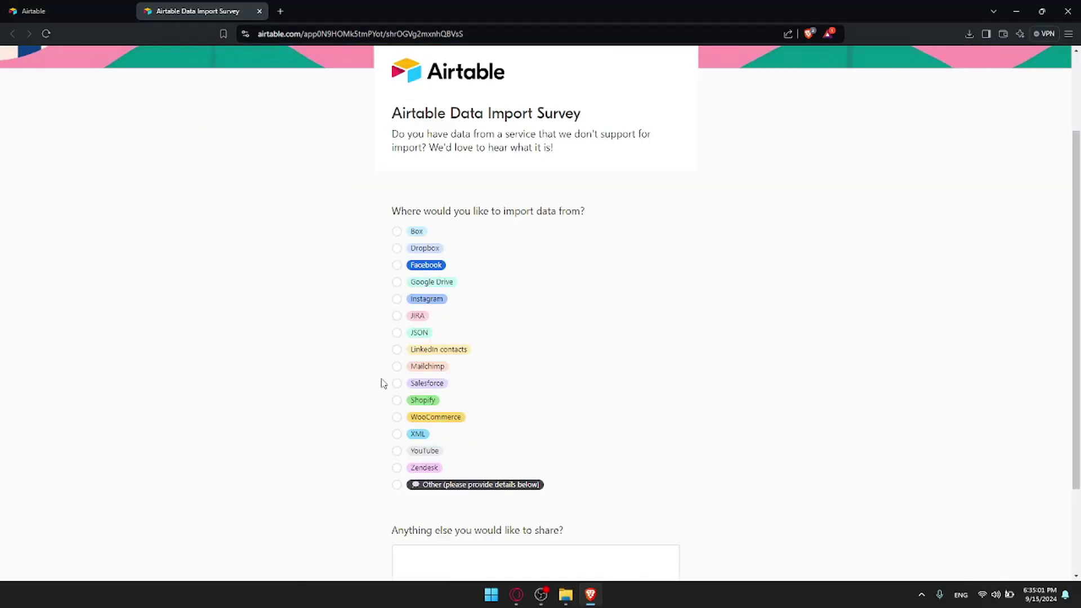
scroll(456, 293, down, 1)
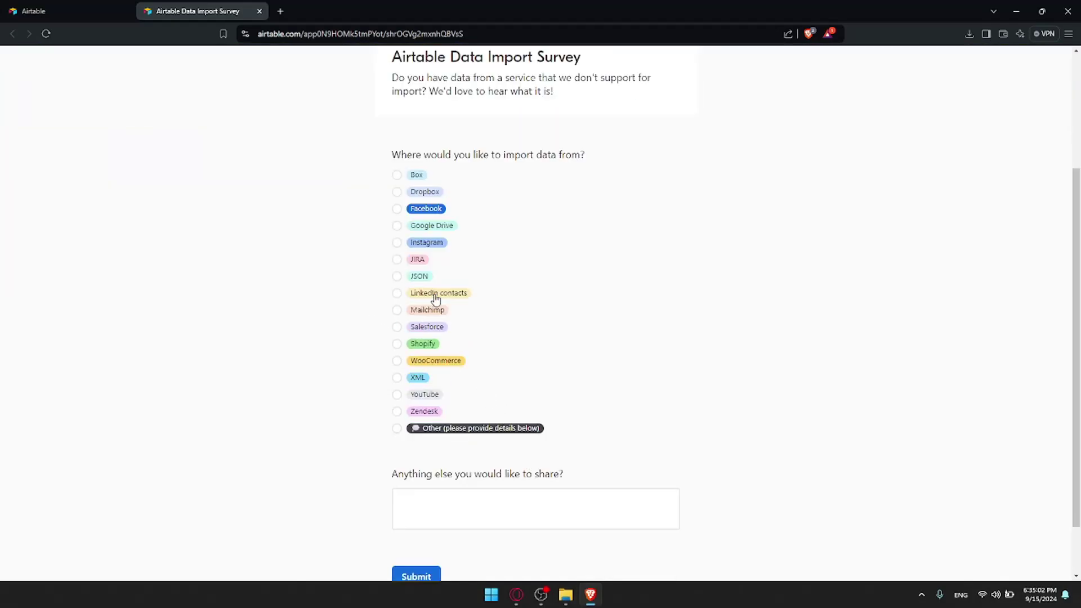
- Choose Other as the survey's import source, with "gygjghk" as the details and "gkgfh" as the additional comment
click(399, 432)
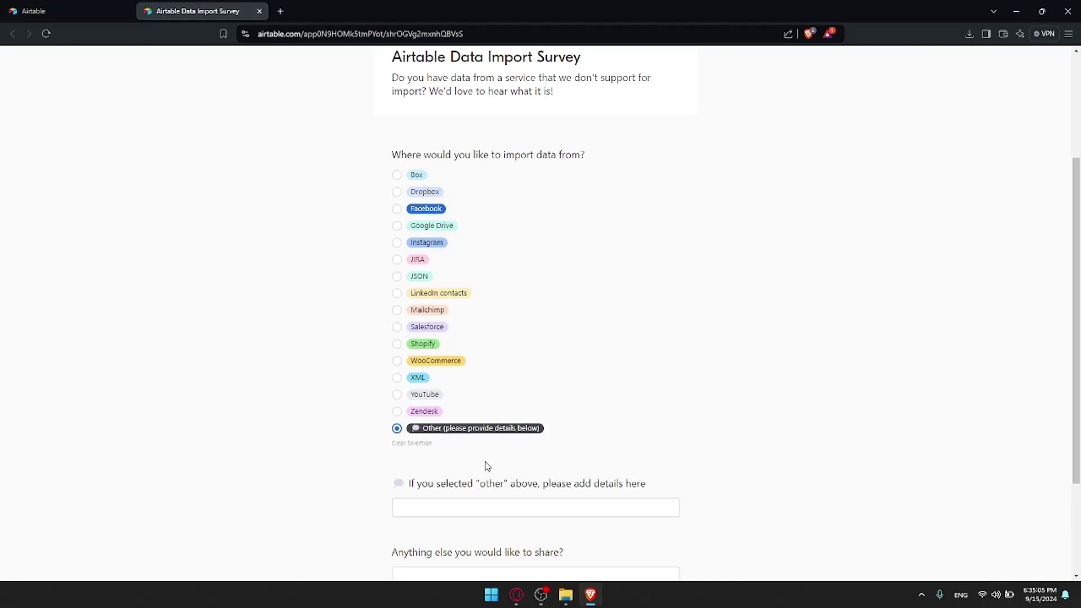
click(464, 501)
text(gygjghk)
scroll(459, 484, down, 2)
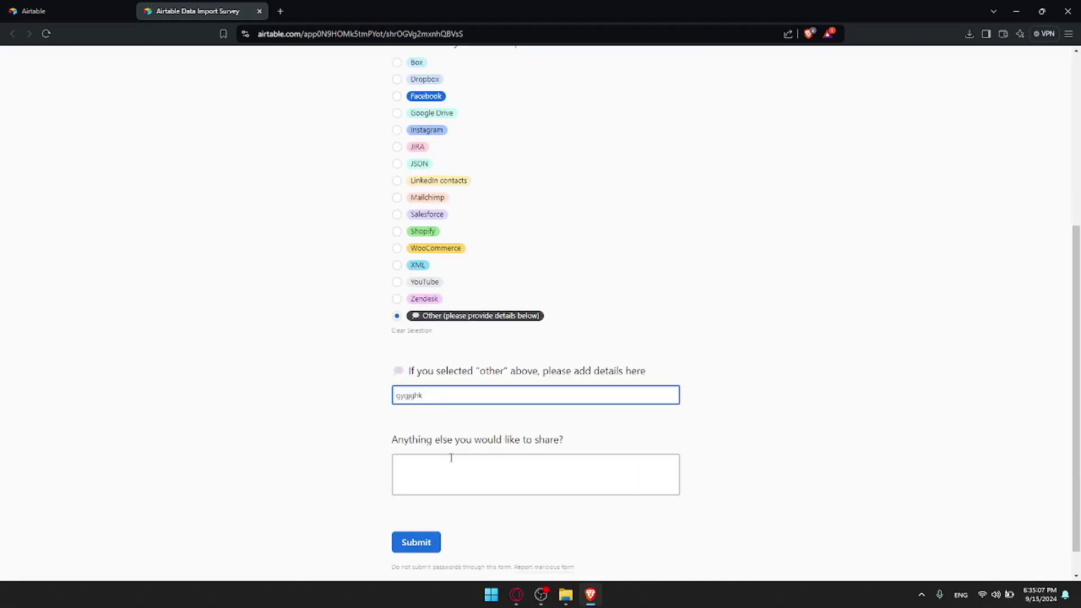
click(450, 464)
text(gkgfh)
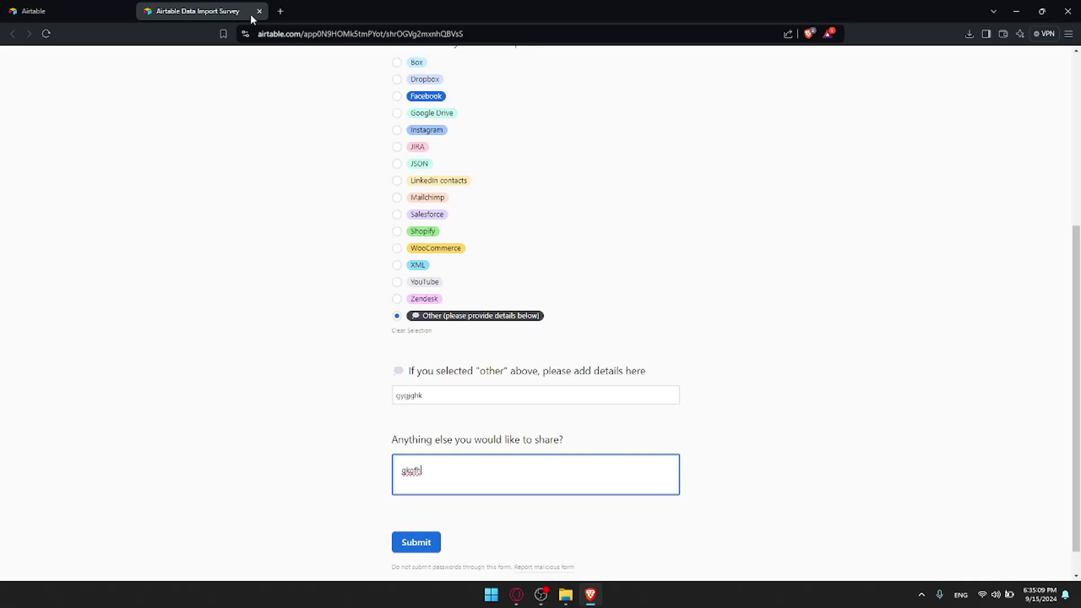
- Close the survey without submitting it and dismiss the Import data dialog
click(260, 12)
click(596, 106)
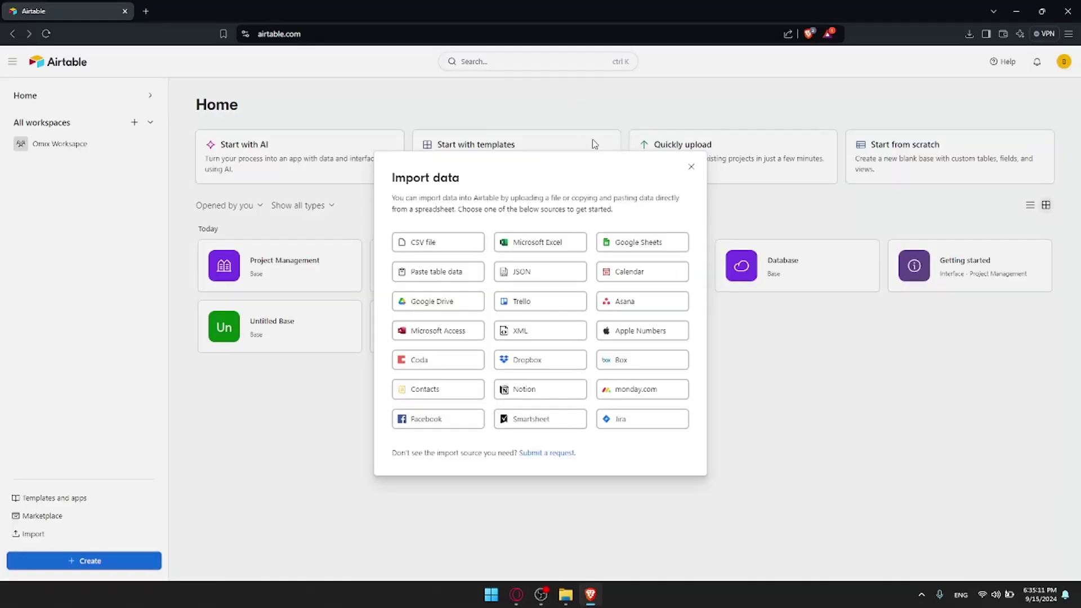
click(691, 167)
- Explore more templates from Start with templates and open the full library of all templates
click(467, 171)
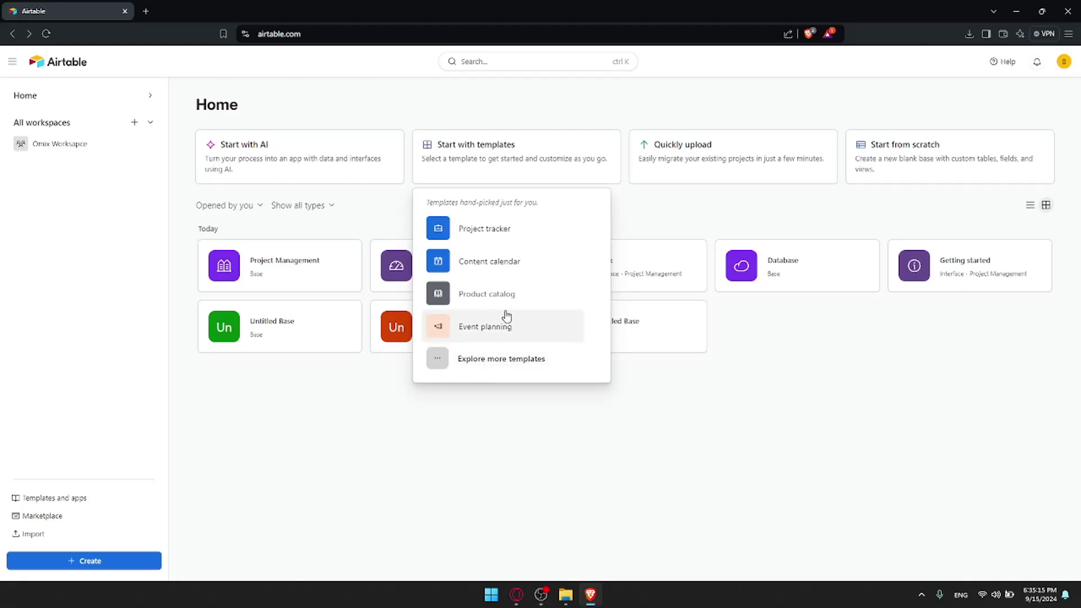
click(500, 359)
scroll(563, 316, down, 10)
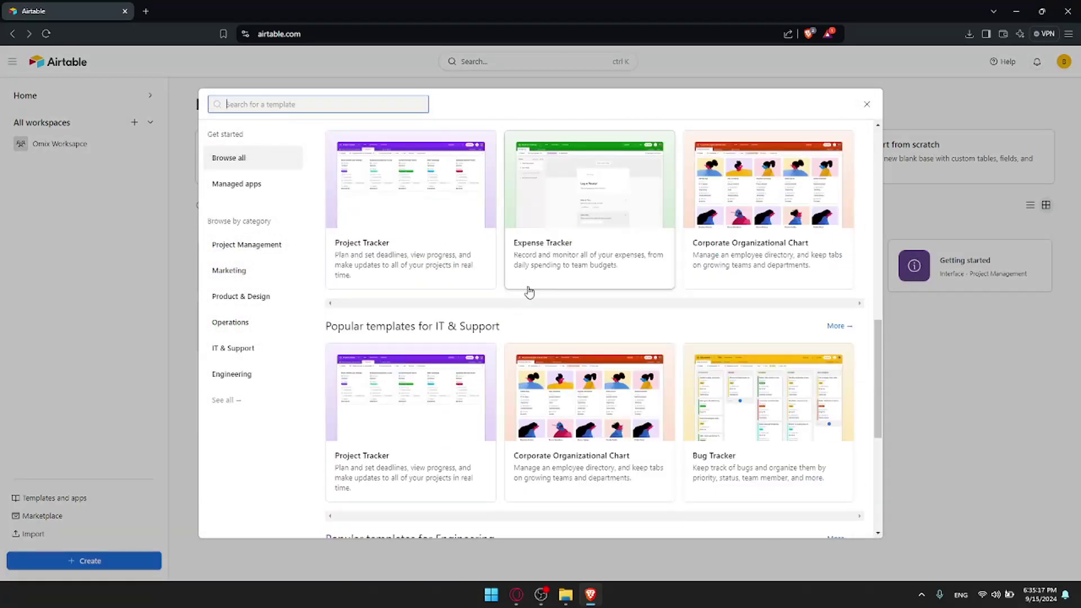
click(597, 477)
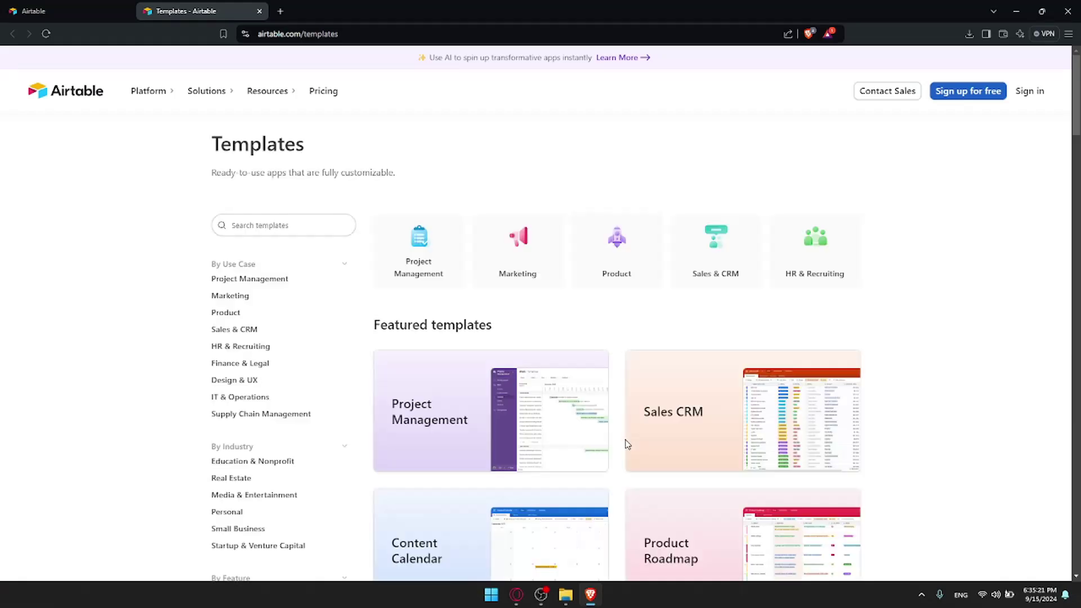
- Browse the full template library by category, loading more categories twice, and close the library page
scroll(592, 374, down, 9)
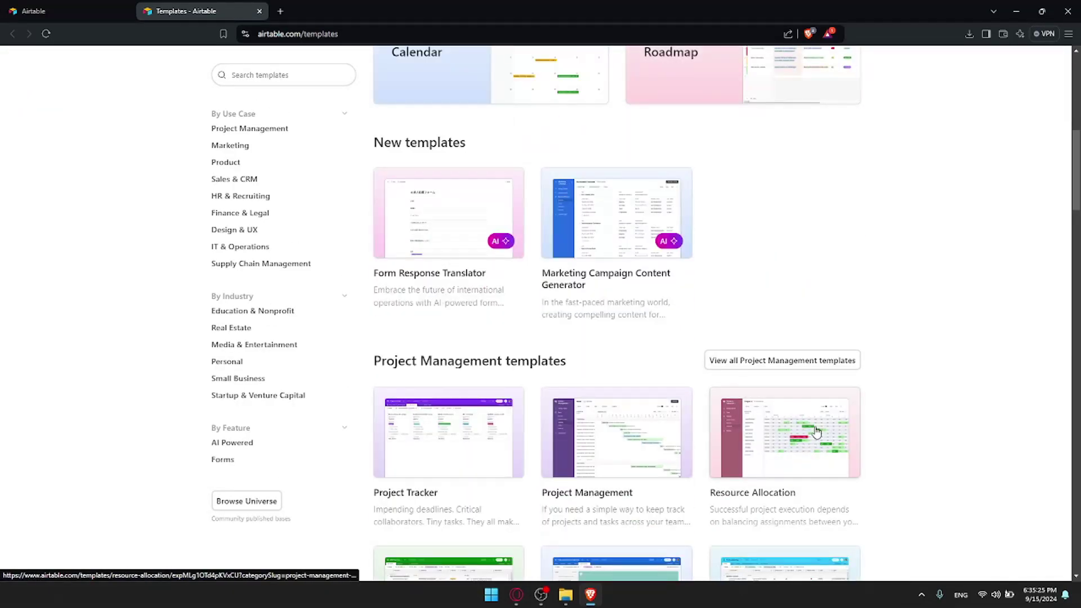
scroll(817, 410, down, 6)
scroll(816, 409, down, 7)
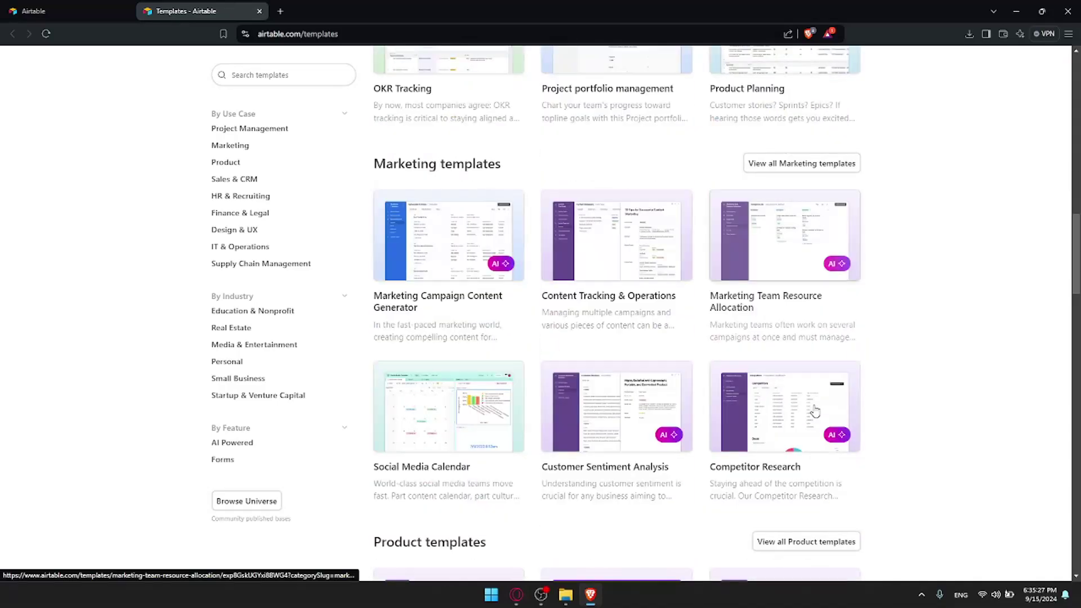
scroll(809, 393, down, 7)
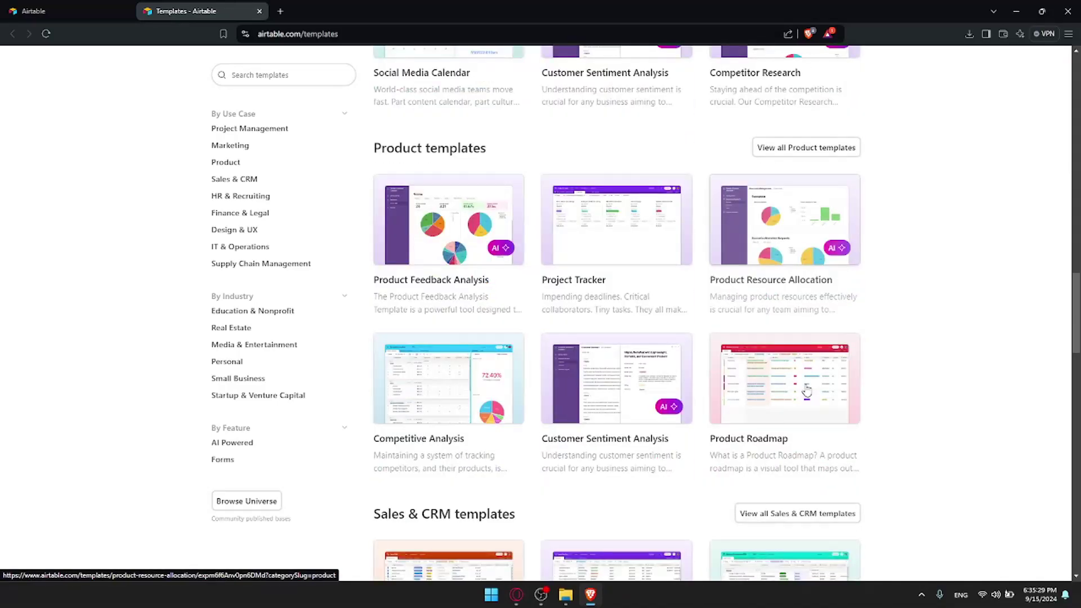
scroll(803, 391, down, 7)
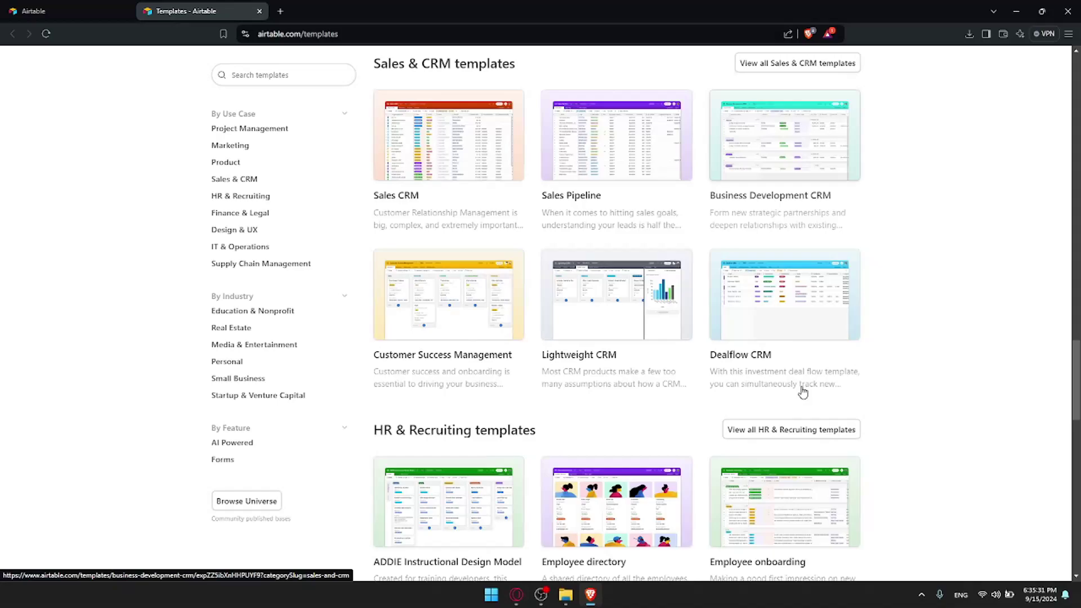
scroll(800, 394, down, 15)
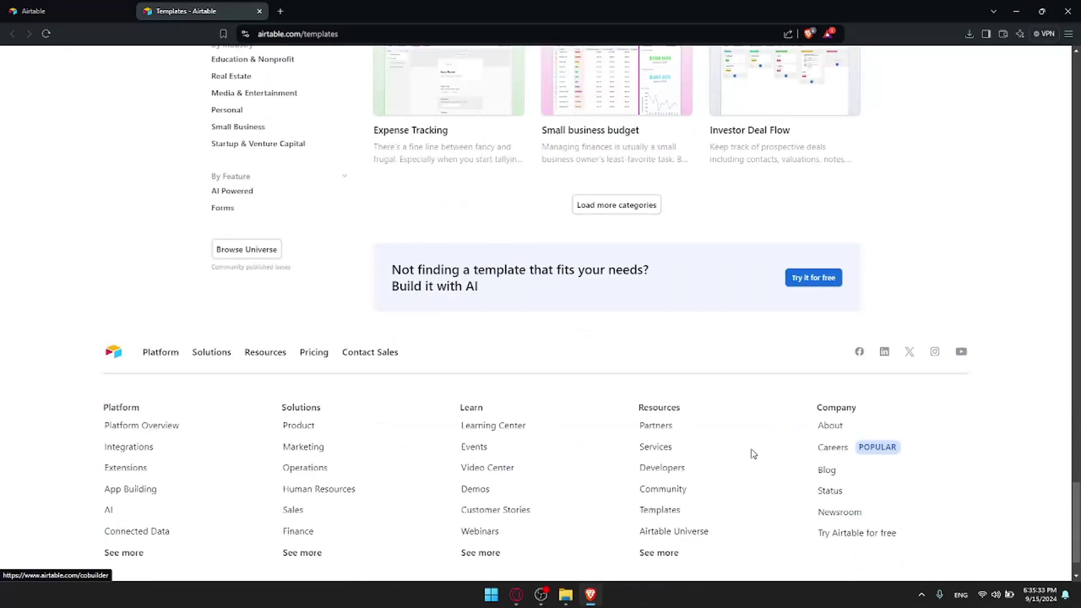
click(622, 203)
scroll(623, 203, down, 20)
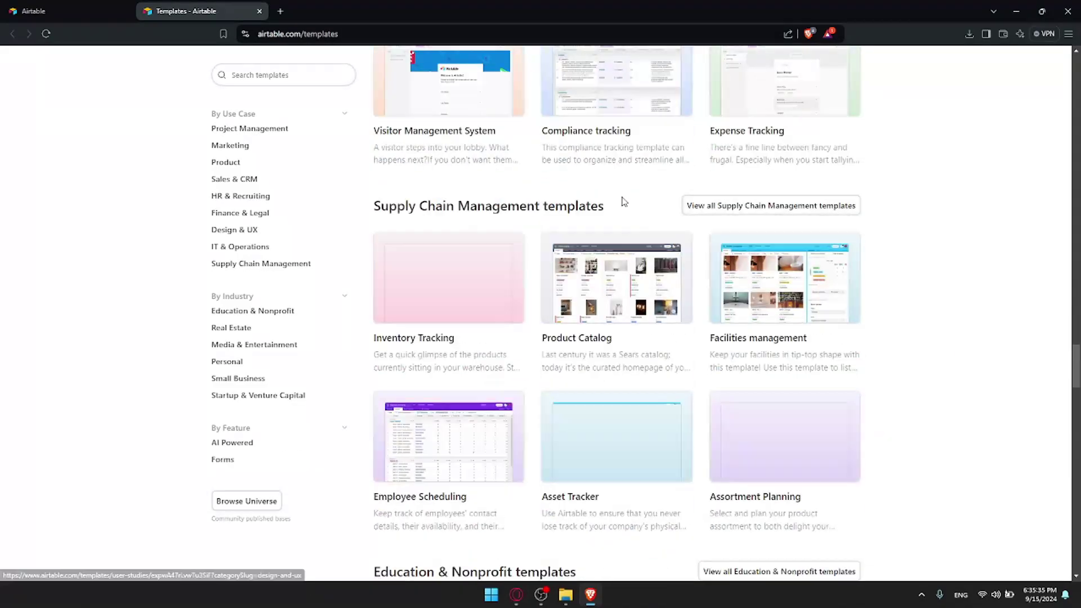
scroll(649, 507, down, 20)
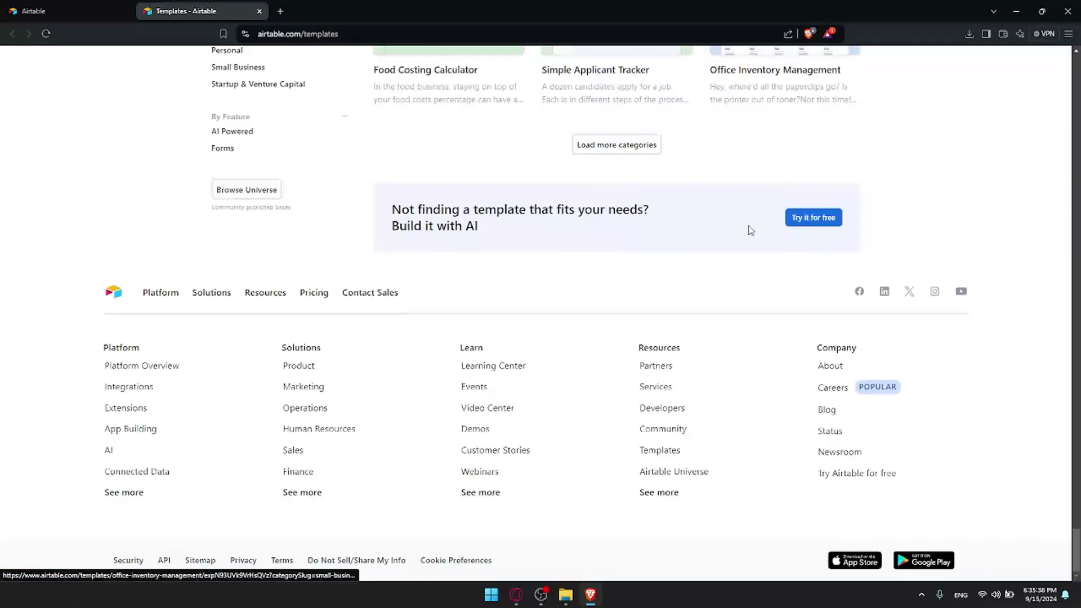
click(597, 145)
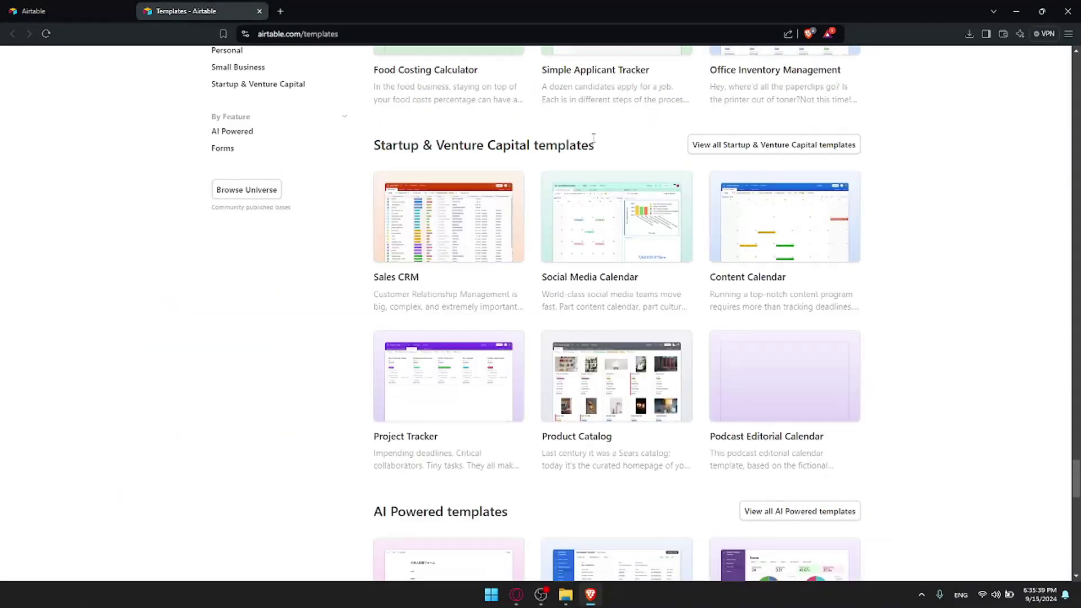
scroll(594, 158, up, 15)
scroll(592, 157, up, 12)
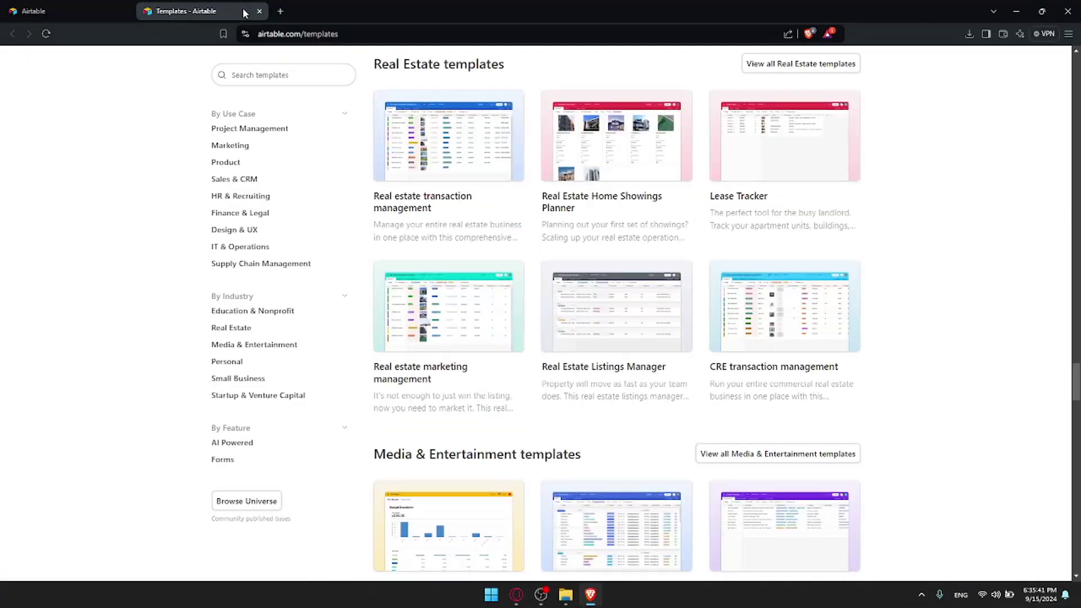
click(260, 11)
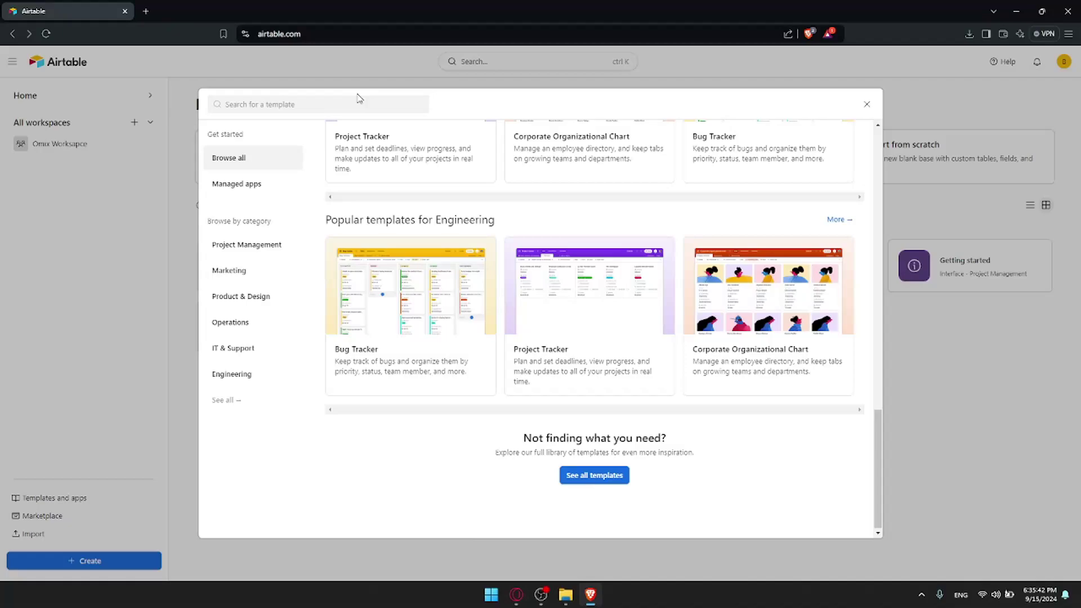
- Close the template picker, preview the Start with AI app builder and return to the home page
click(872, 109)
click(239, 157)
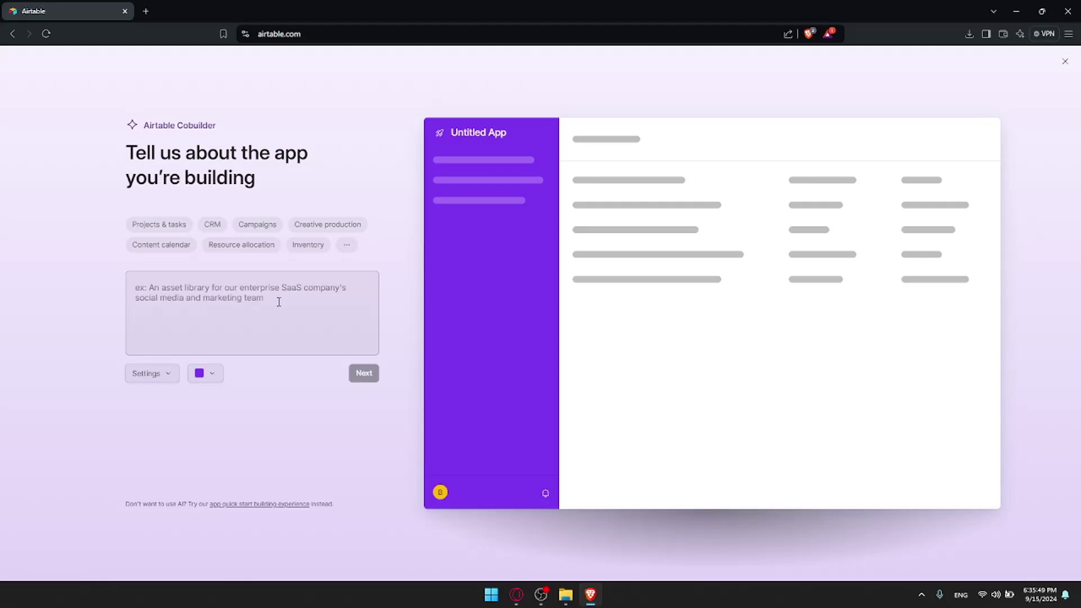
click(1065, 62)
- Try drafting "create databas" as the app description in Start with AI, clear the text and close the builder
click(239, 161)
text(create databas)
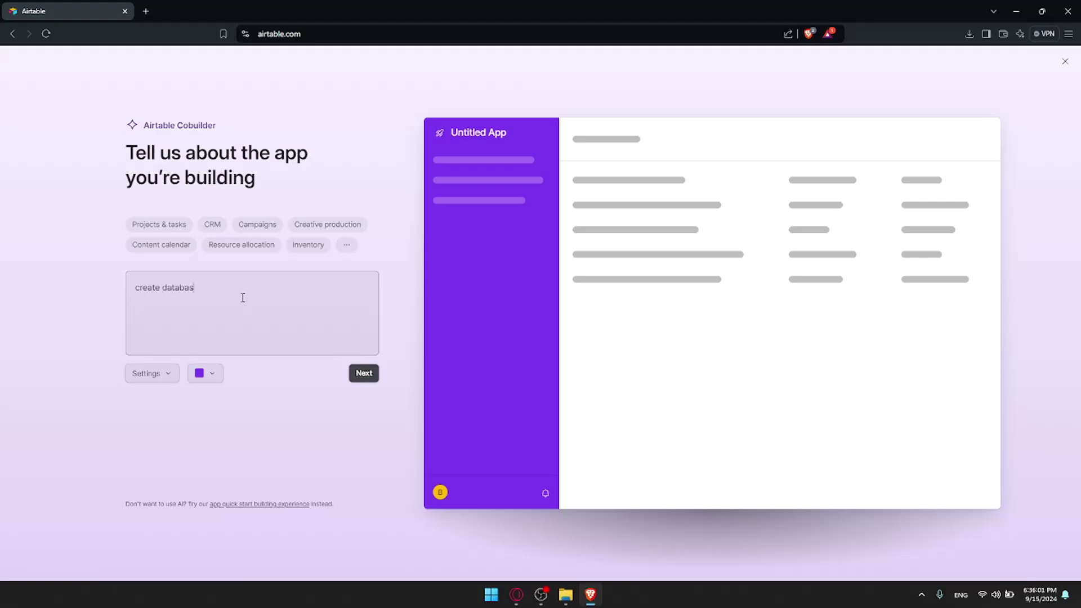
key(BackSpace)
key(BackSpace)
key(BackSpace)
key(BackSpace)
key(BackSpace)
key(BackSpace)
key(BackSpace)
key(BackSpace)
key(BackSpace)
key(BackSpace)
key(BackSpace)
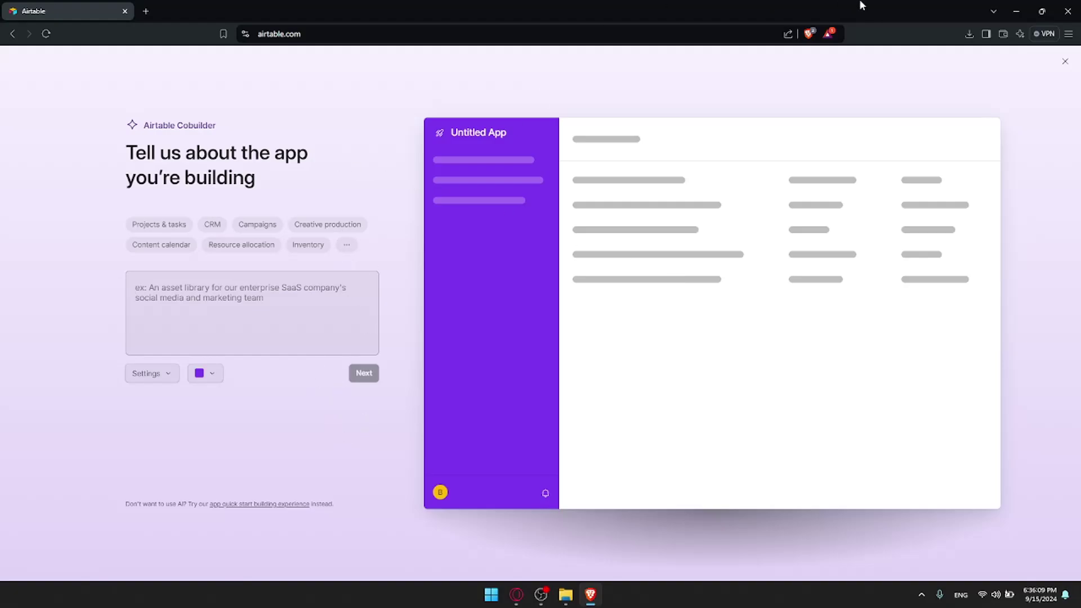
click(1065, 61)
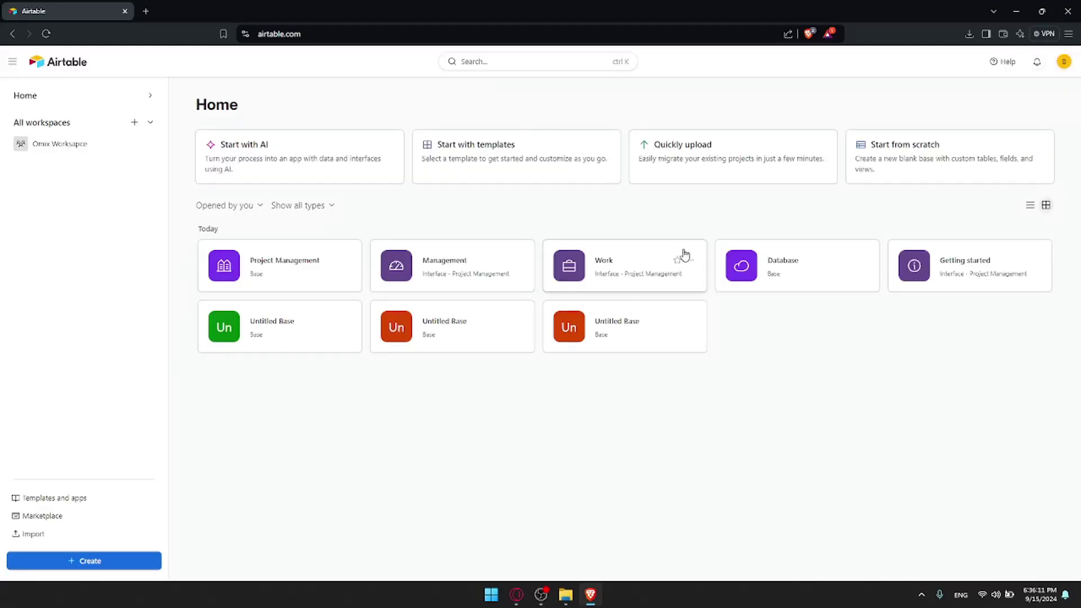
- Open the Project Management base and delete its test table
click(241, 260)
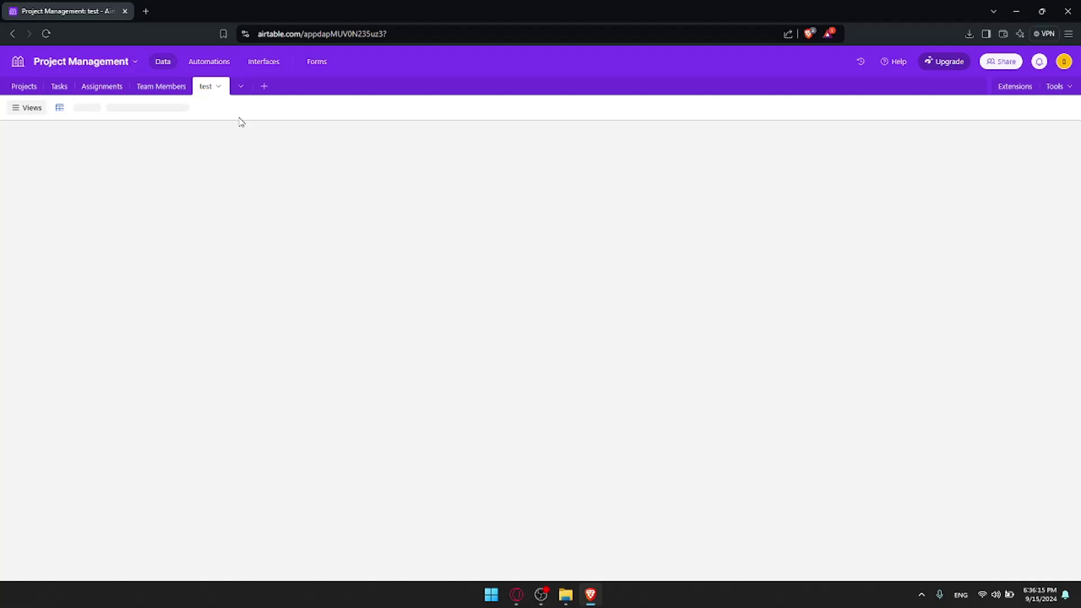
click(219, 88)
click(128, 329)
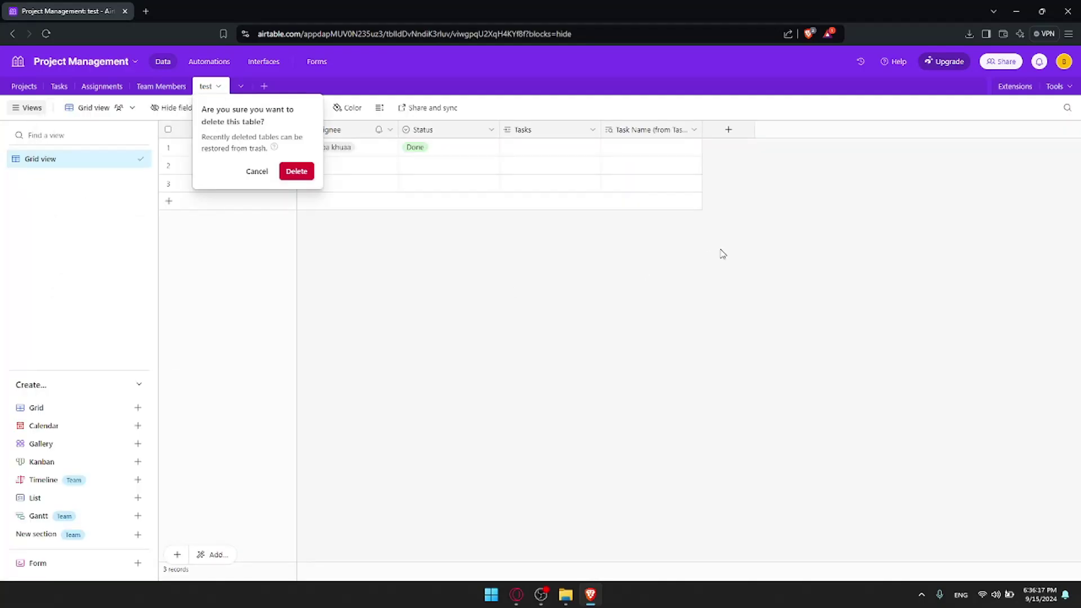
click(297, 171)
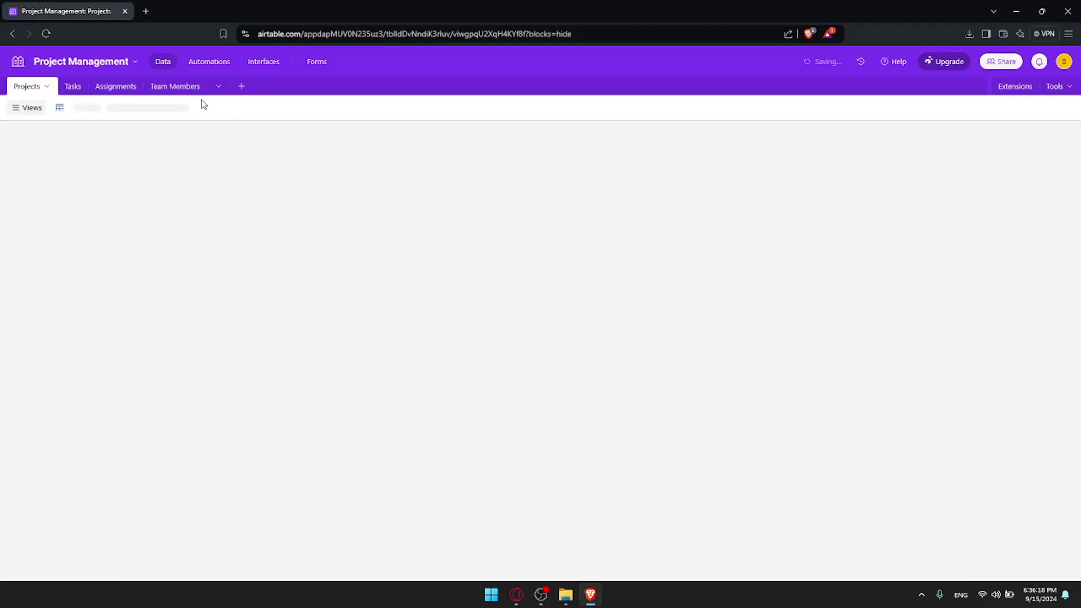
- Examine the records in the Projects, Tasks, Assignments and Team Members tables, ending on Tasks
click(67, 89)
click(104, 88)
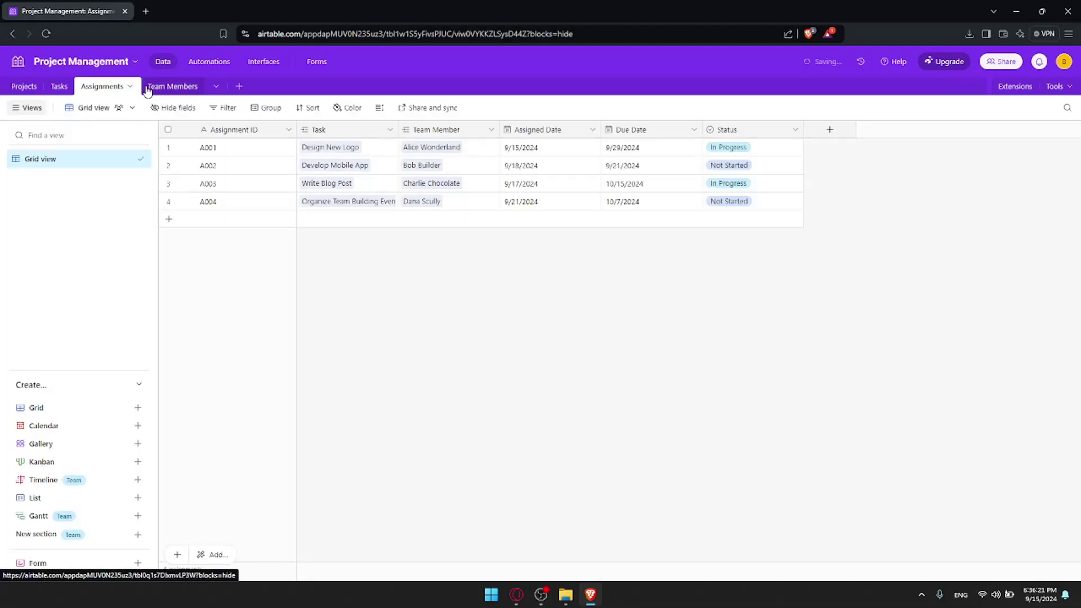
click(151, 87)
click(17, 90)
click(70, 89)
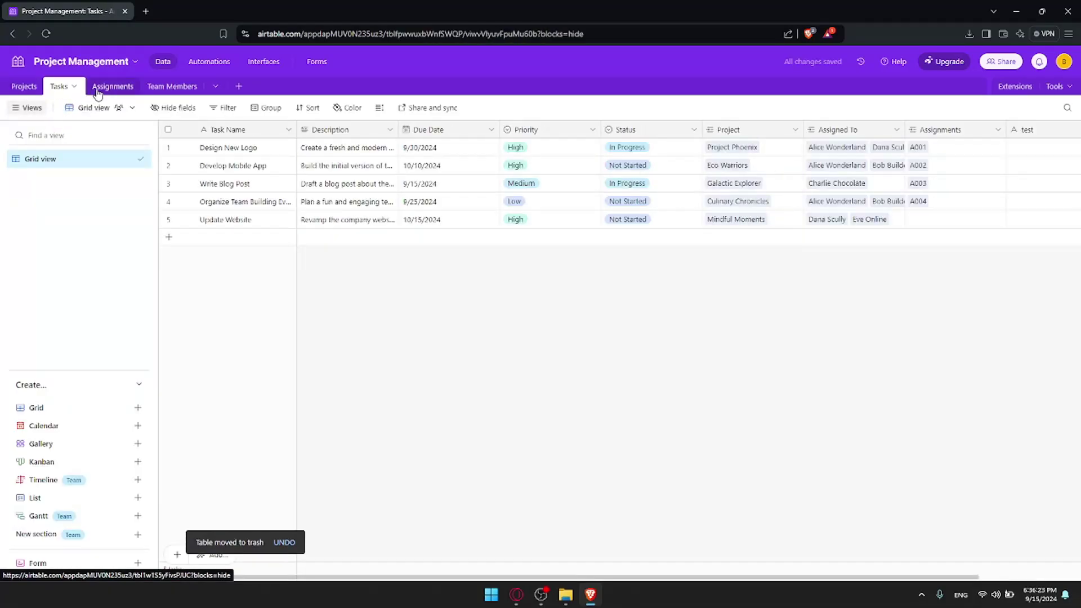
click(99, 89)
click(169, 89)
click(25, 87)
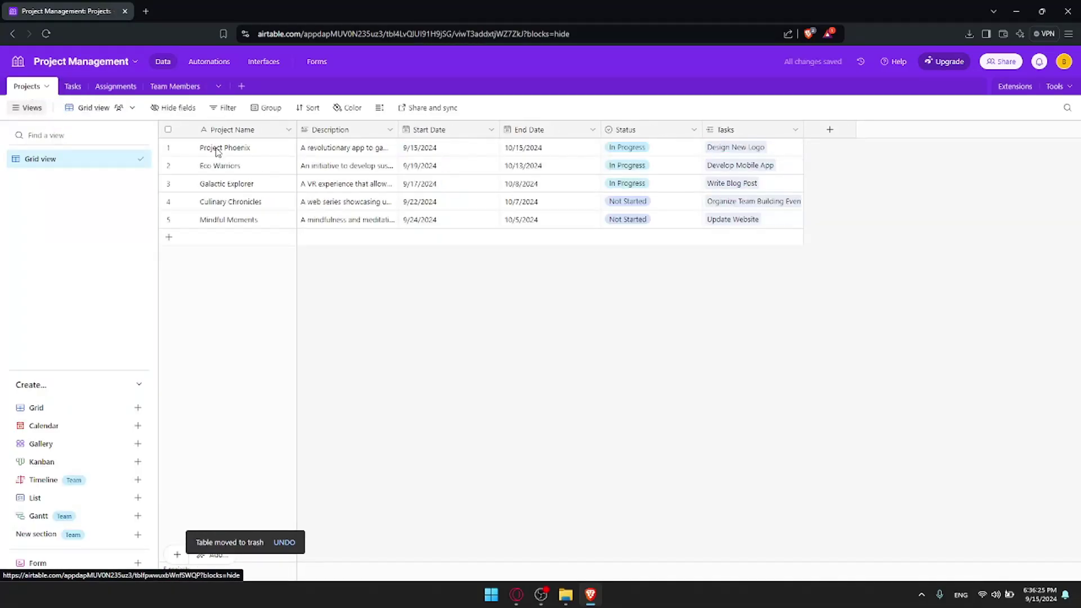
click(70, 87)
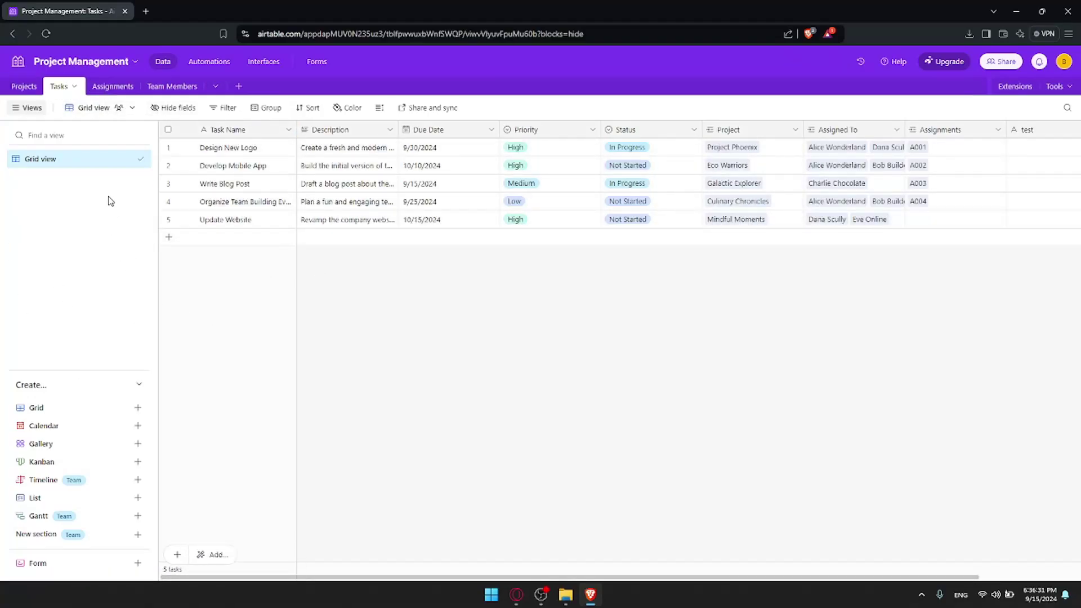
- Go back to the Assignments table, open the account page from the profile, and return to the Airtable home page
key(alt+Left)
key(alt+Left)
key(alt+Left)
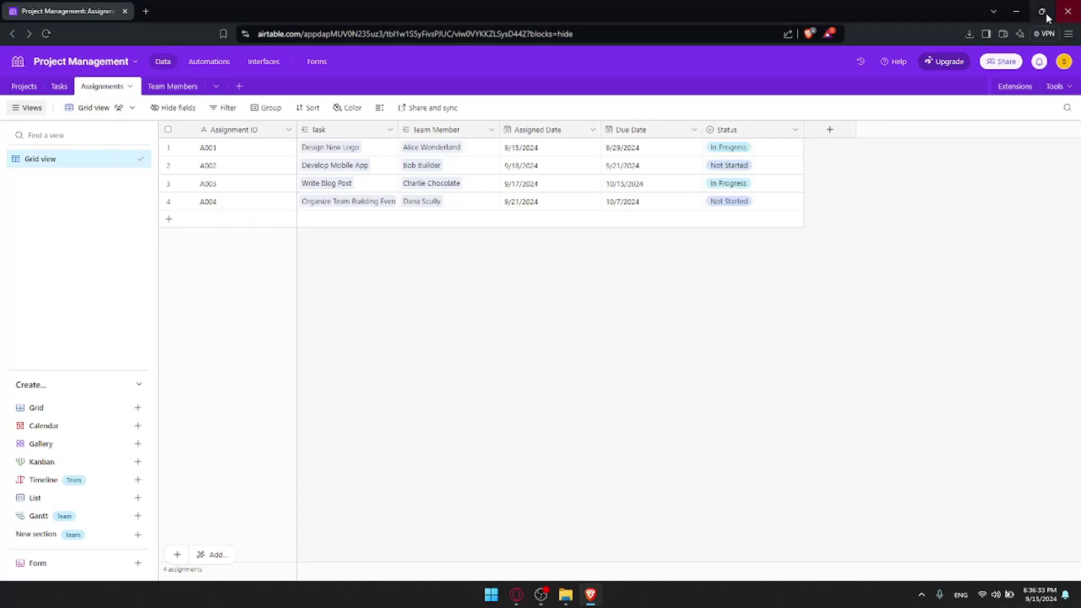
click(1041, 60)
click(1062, 63)
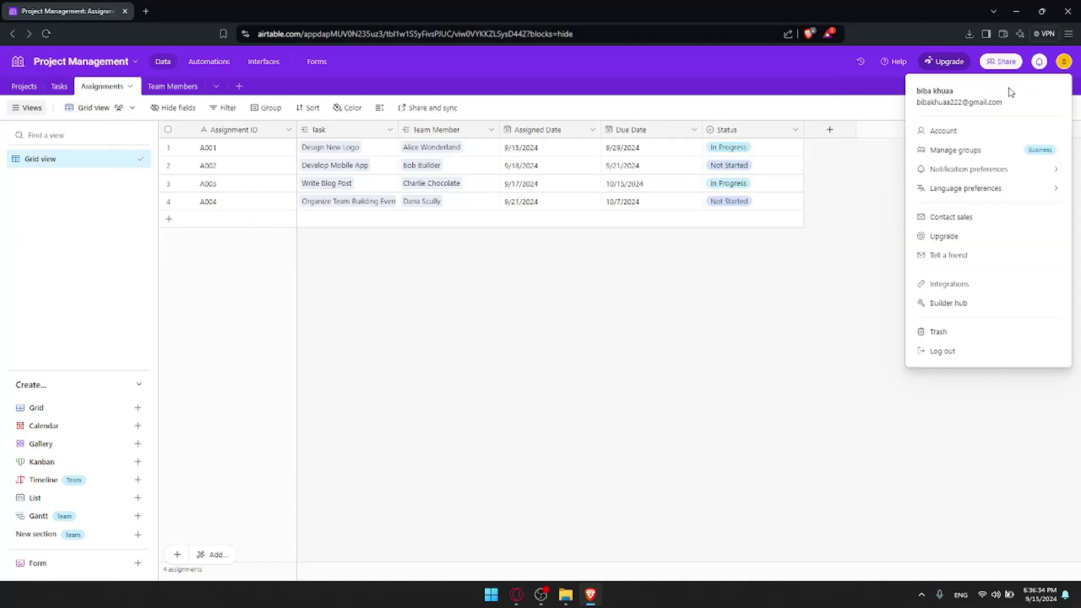
click(960, 135)
click(34, 11)
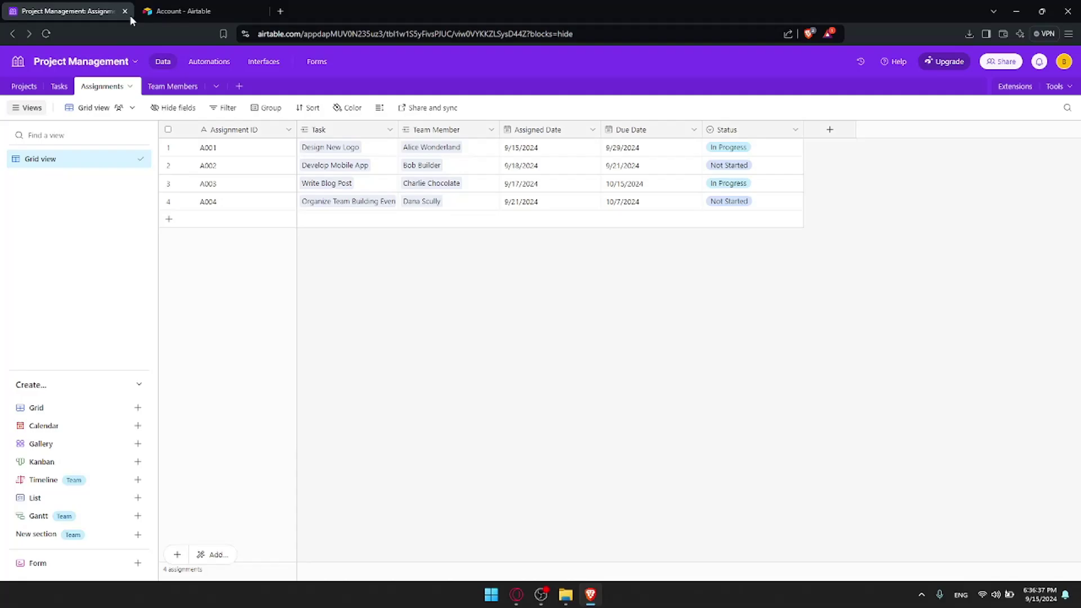
click(125, 11)
click(75, 70)
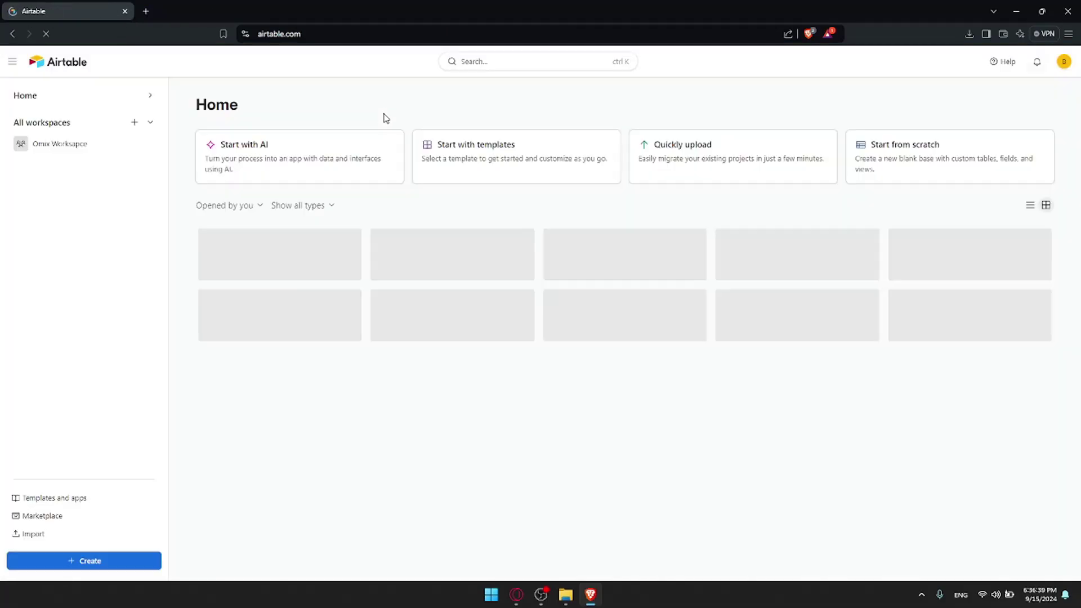
- Examine the Project Management interfaces, covering Management's Insights and Work's My tasks, Projects & tasks and Kanban pages, and return to the home page
click(416, 271)
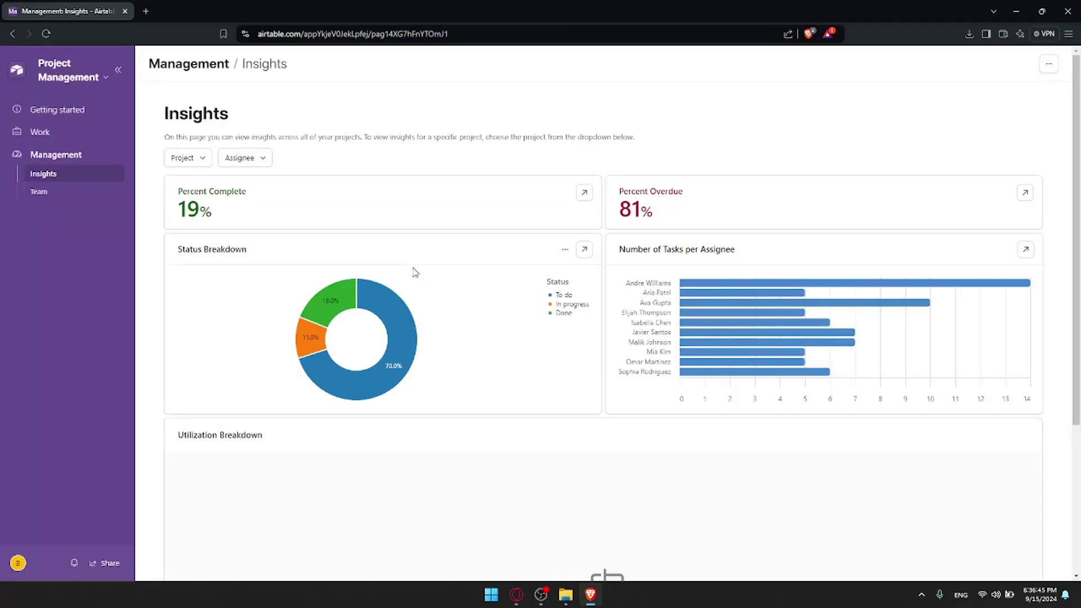
click(49, 131)
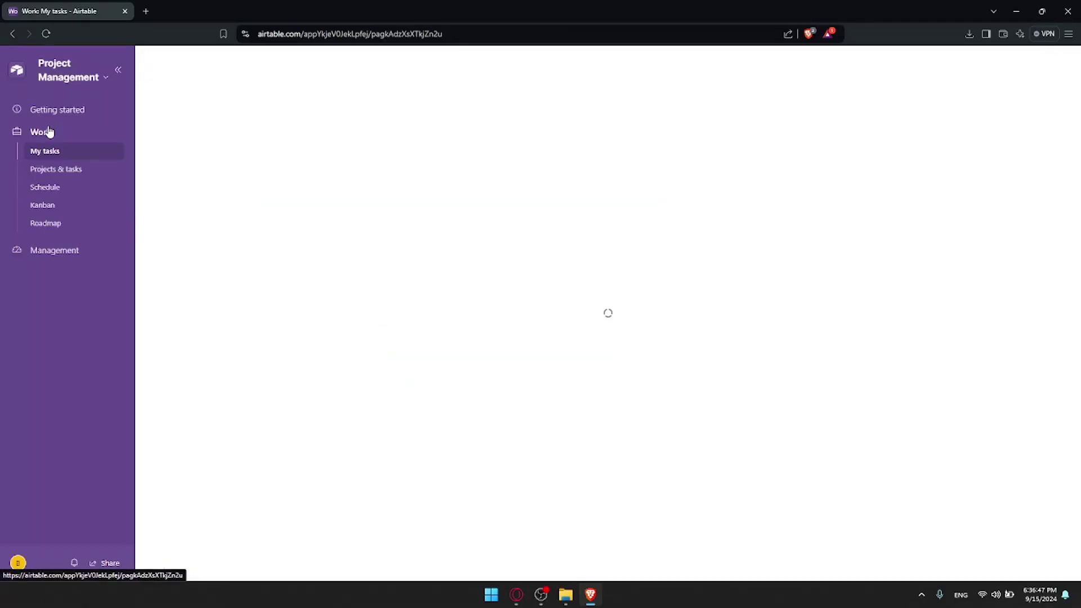
click(39, 169)
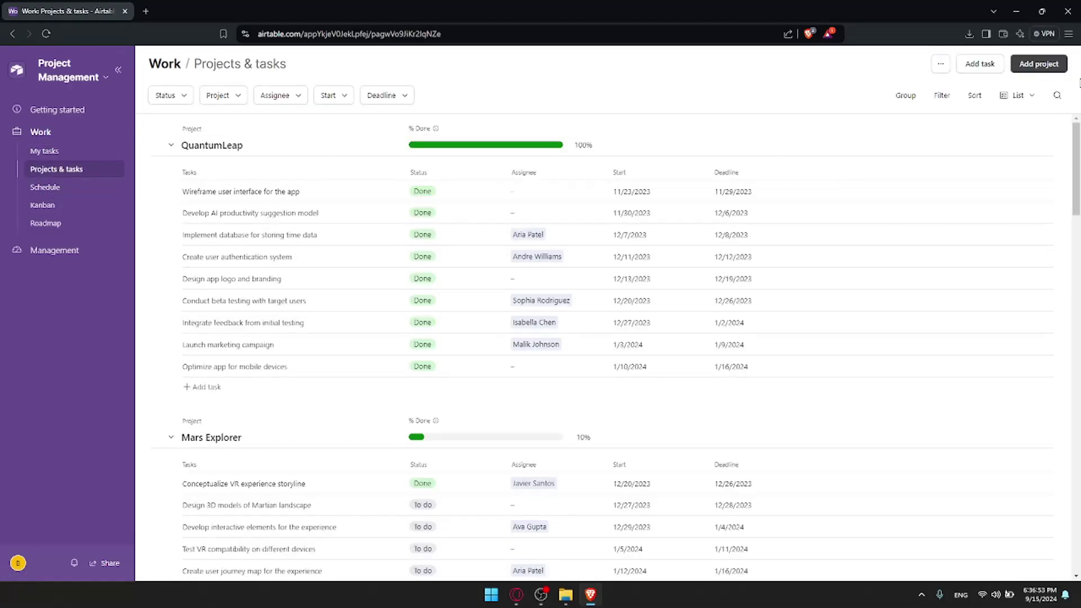
scroll(563, 169, down, 3)
scroll(497, 177, up, 3)
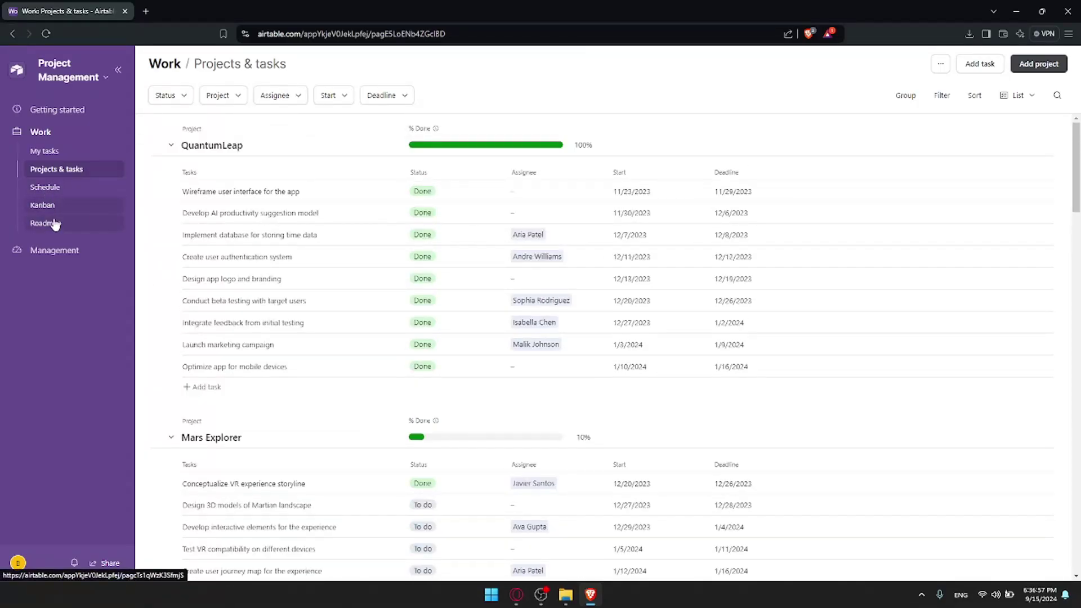
click(44, 206)
key(alt+Left)
key(alt+Left)
key(alt+Left)
key(alt+Left)
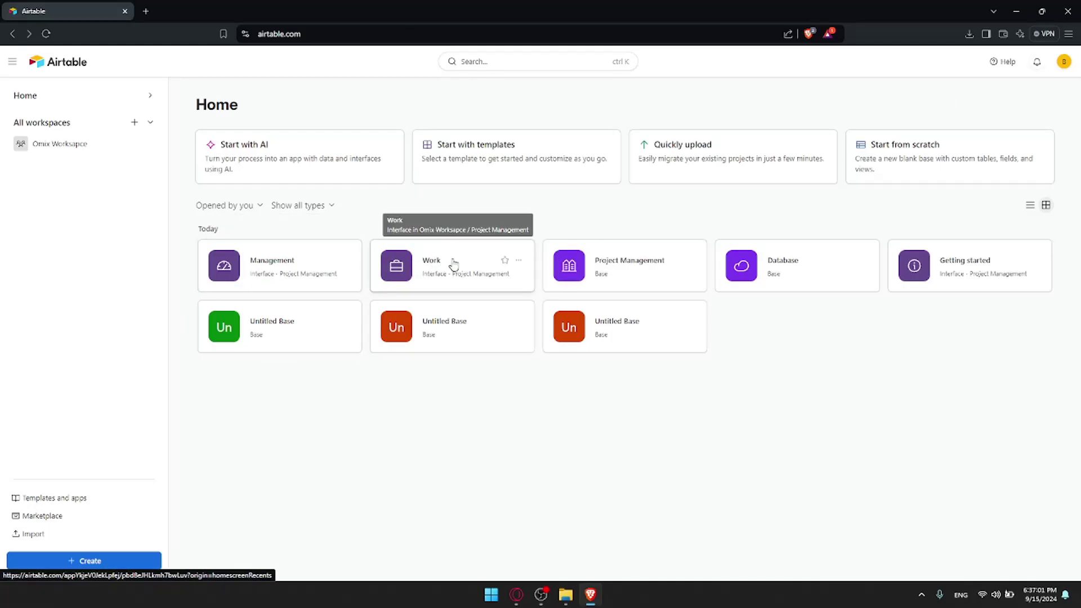
click(462, 269)
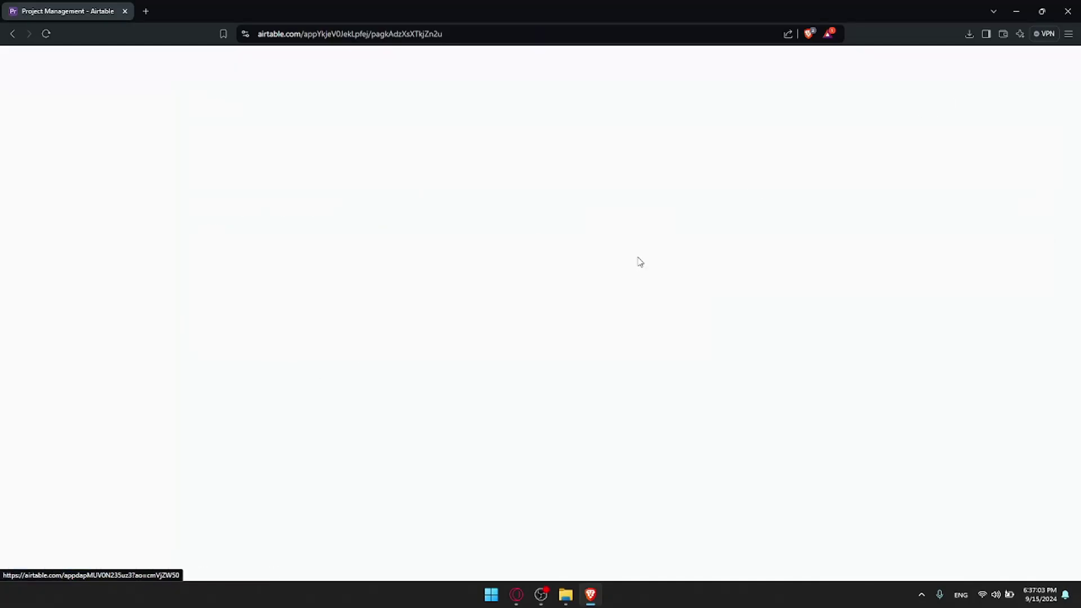
key(alt+Left)
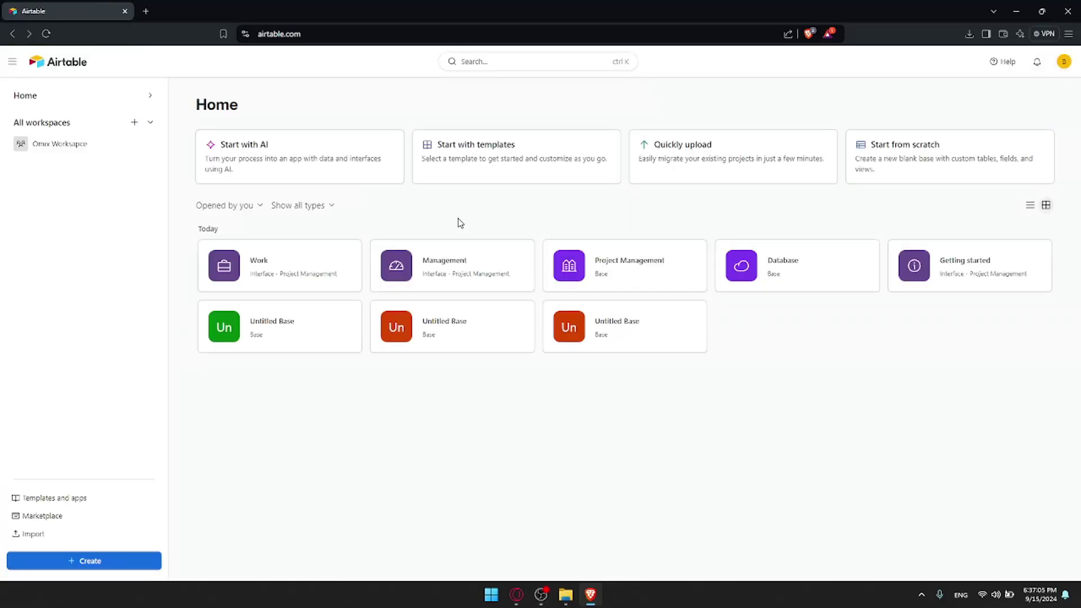
- Open the Project Management base, look through its Automations, Interfaces and Forms sections, and return to its data
click(594, 262)
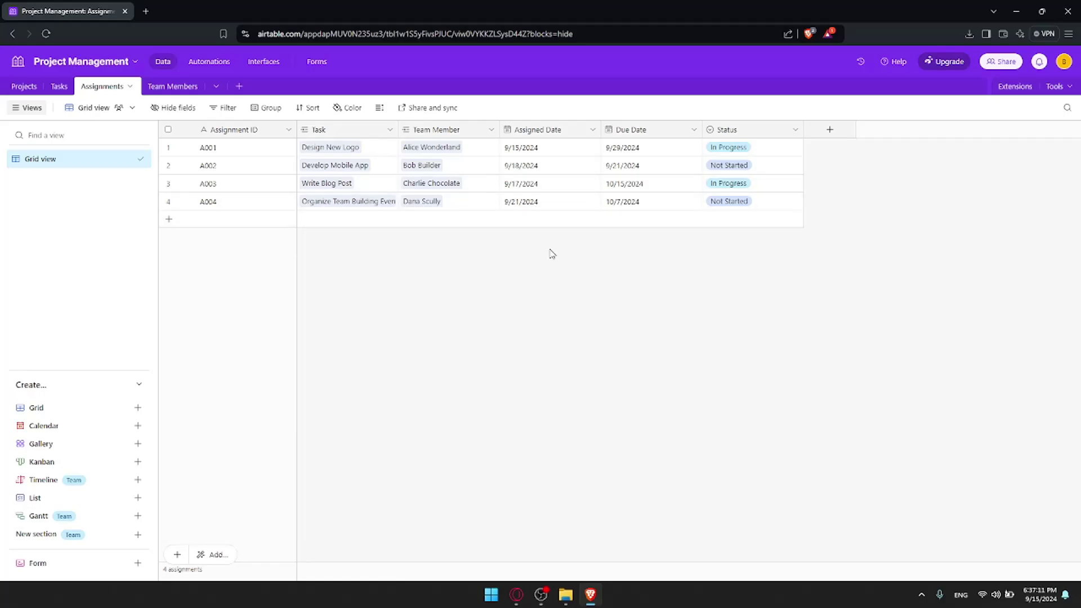
click(192, 63)
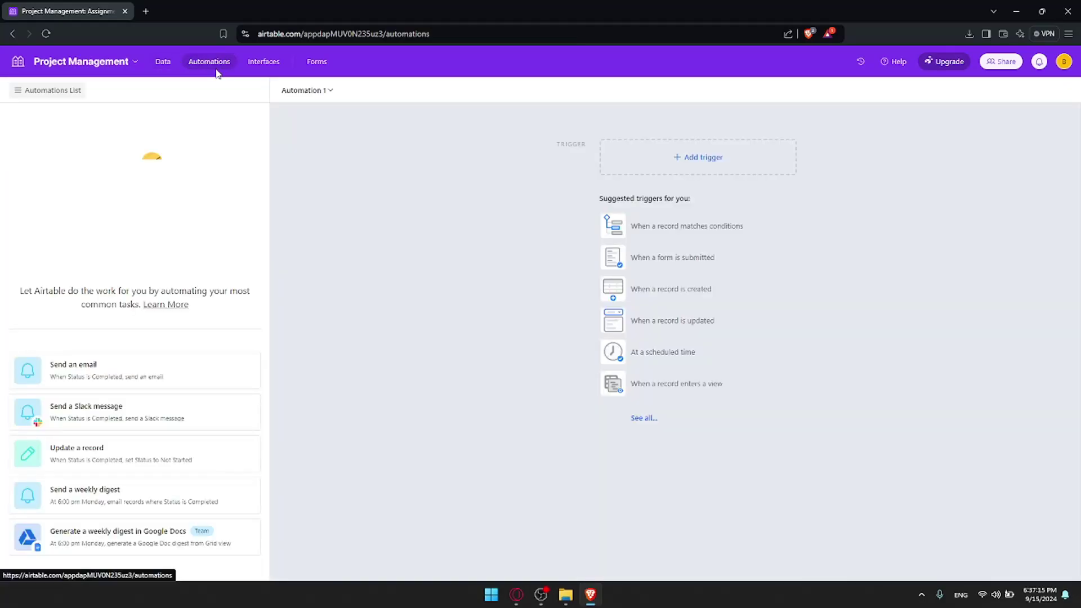
click(265, 63)
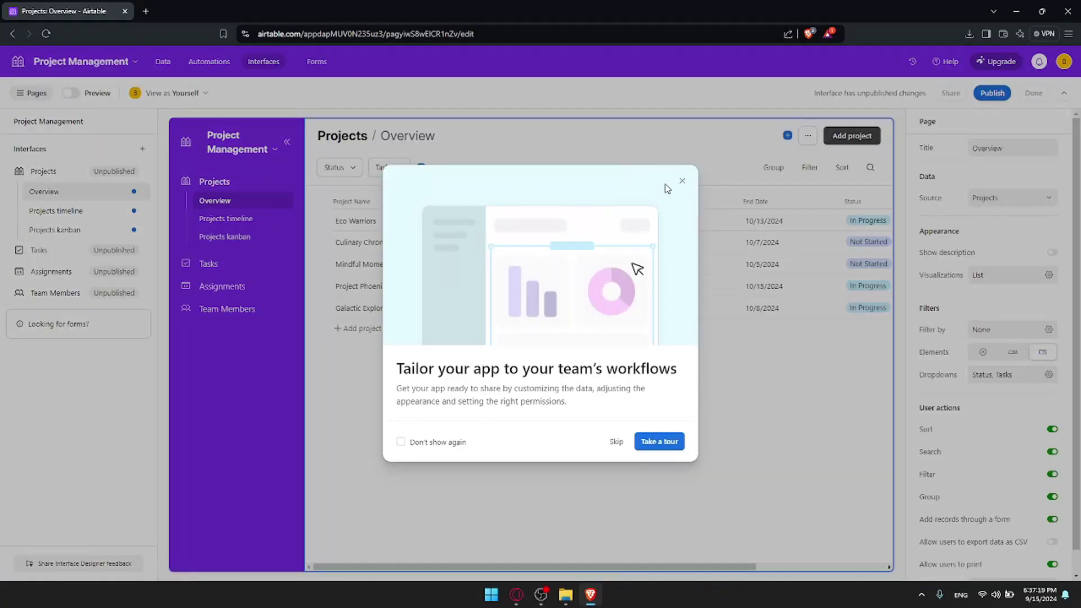
click(683, 181)
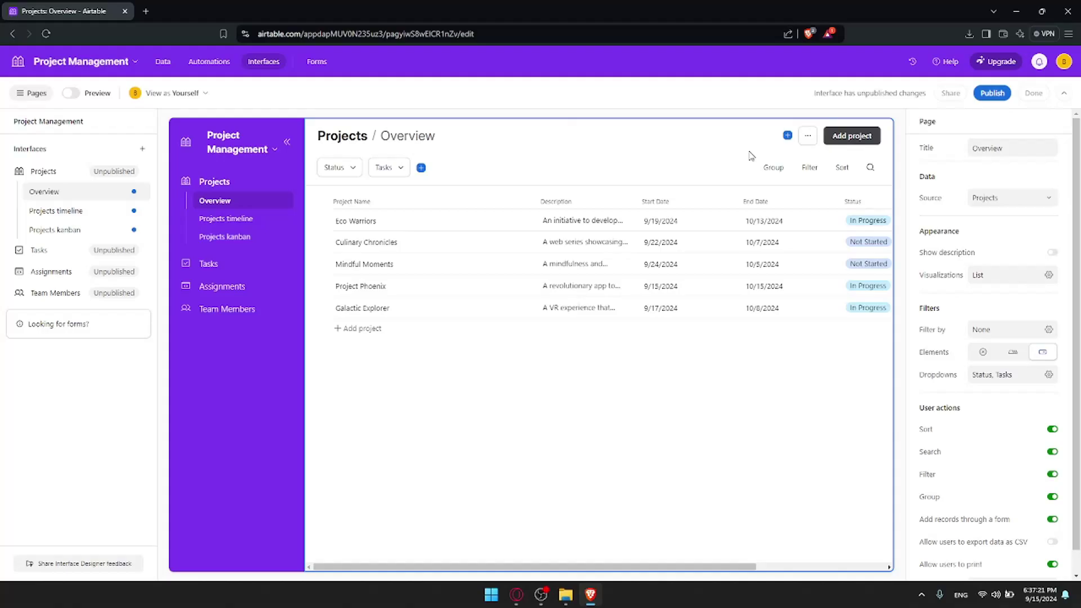
click(316, 63)
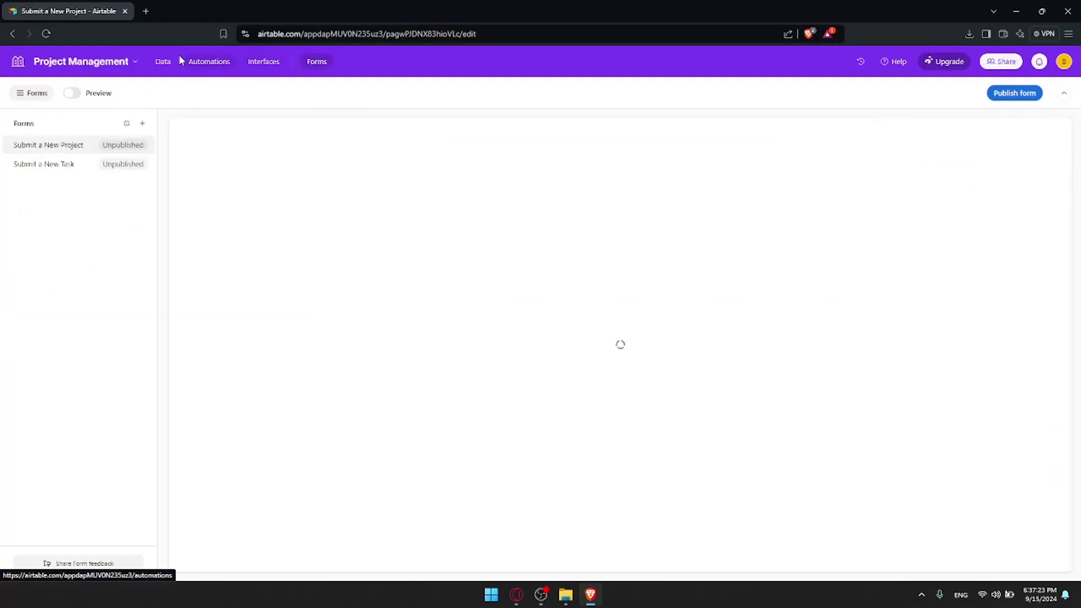
click(164, 62)
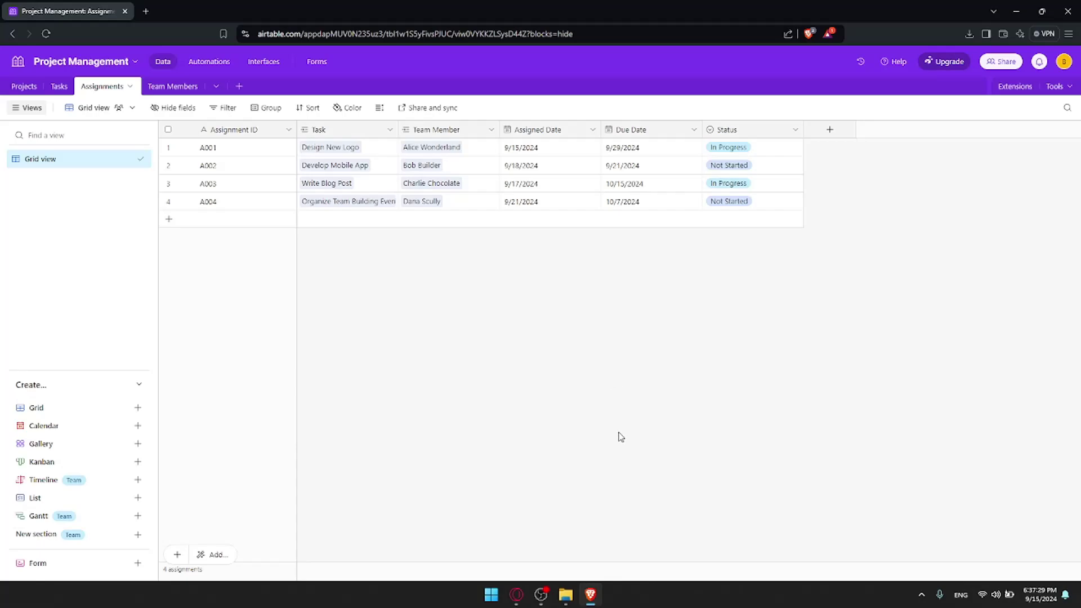
- Add a blank table from scratch to the Project Management base and name it "t"
click(239, 86)
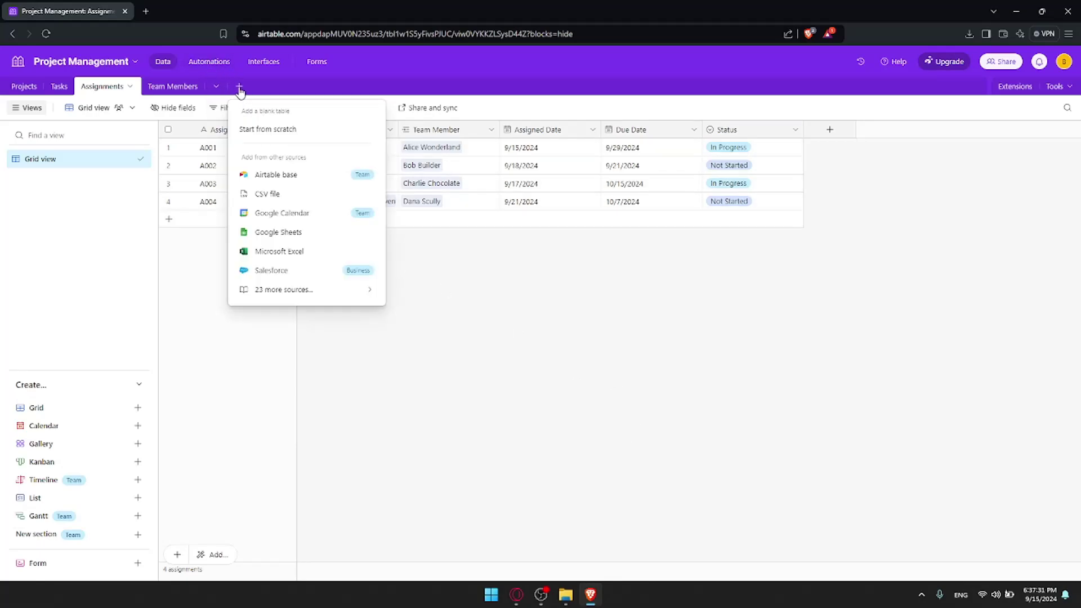
click(216, 87)
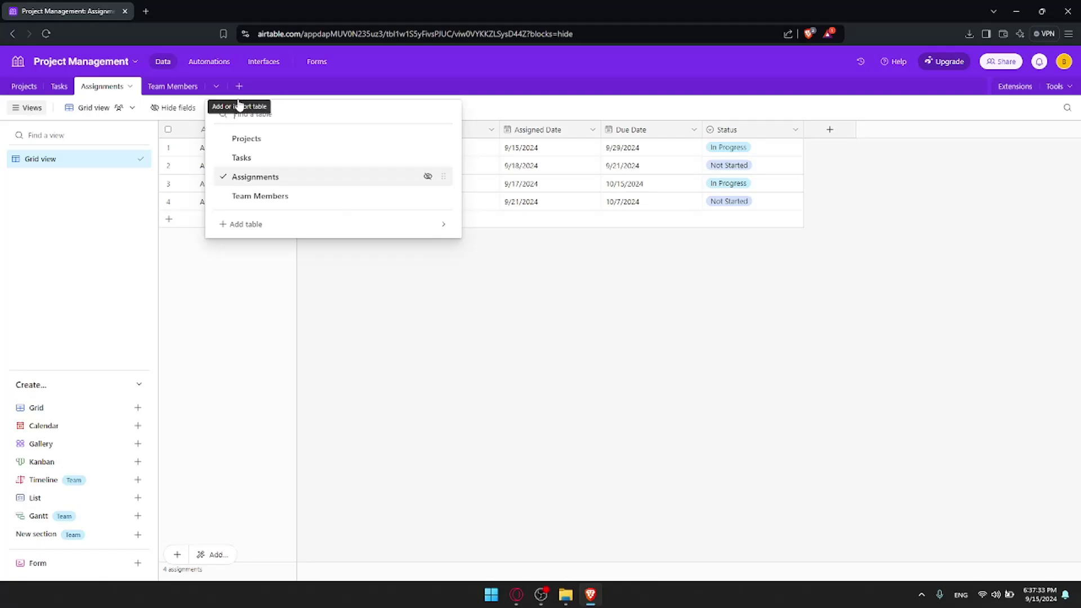
mouse_move(265, 227)
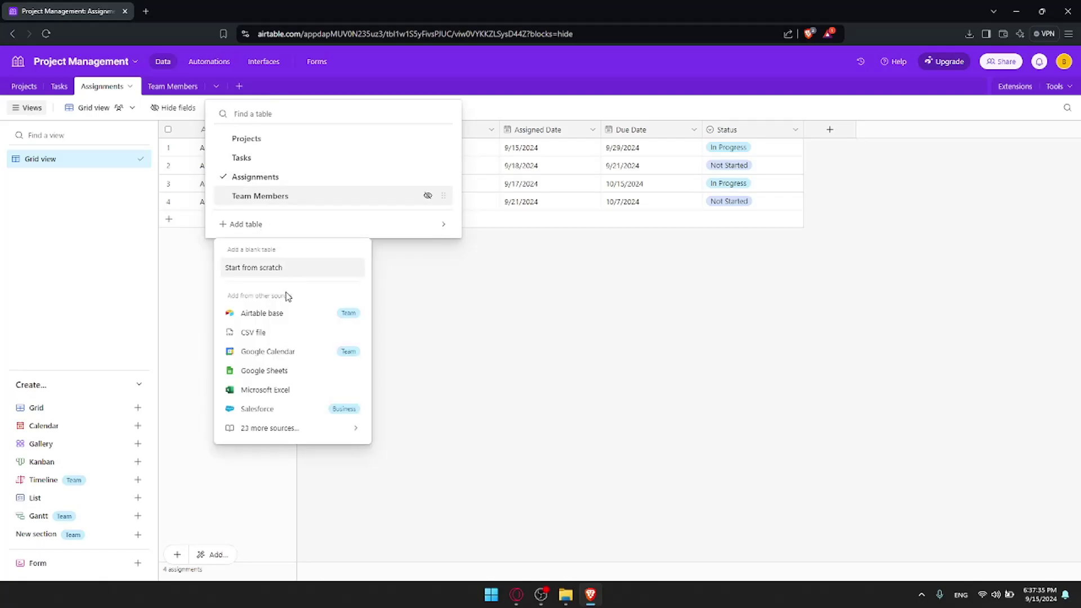
click(266, 268)
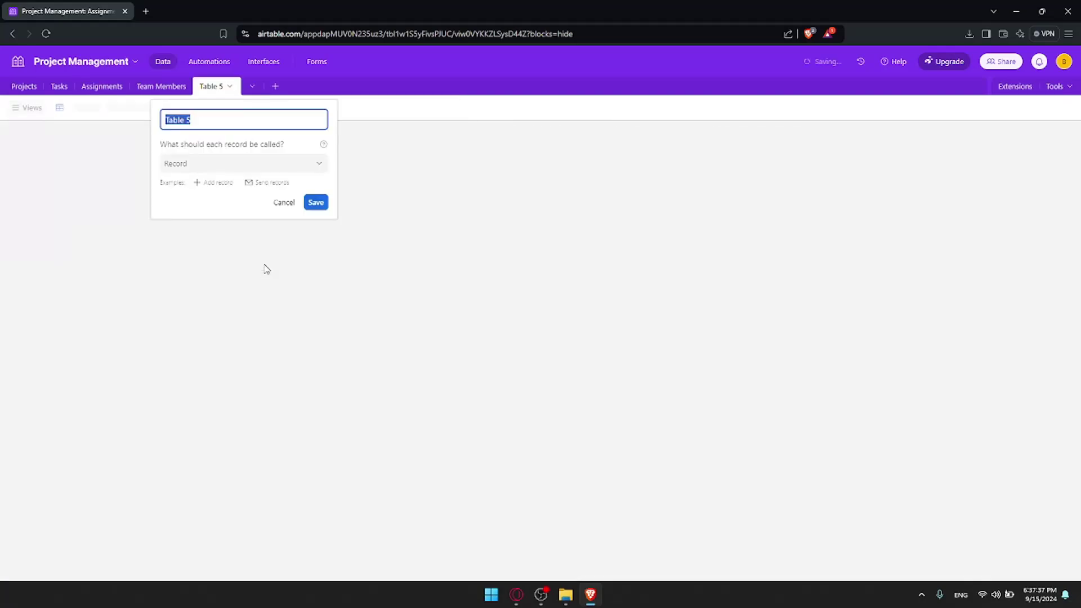
text(t)
key(Return)
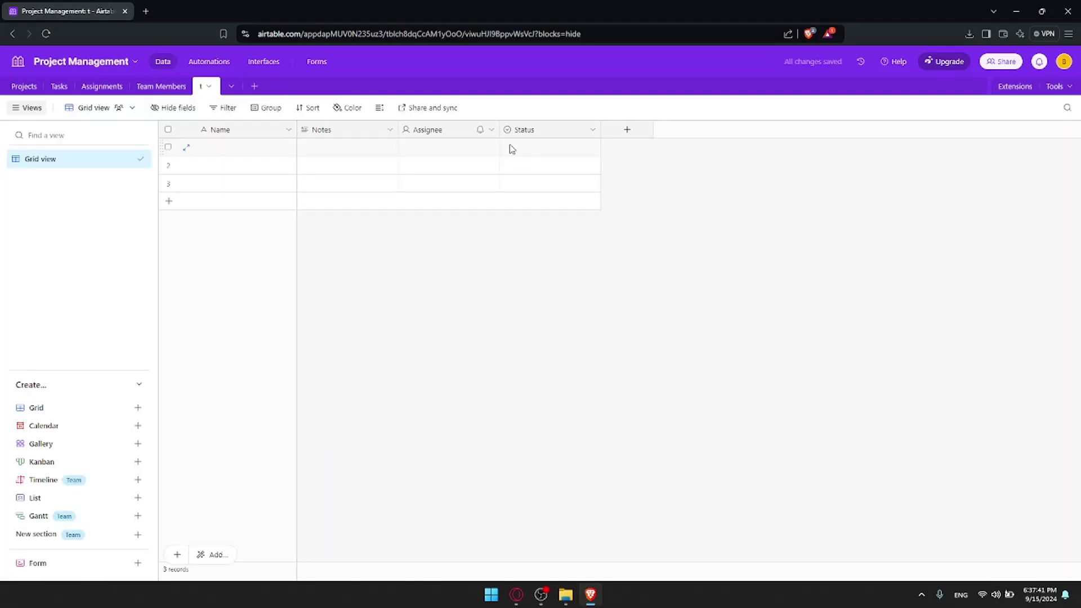
- Delete the Status, Assignee and Notes fields from table t, leaving only the Name field
right_click(575, 133)
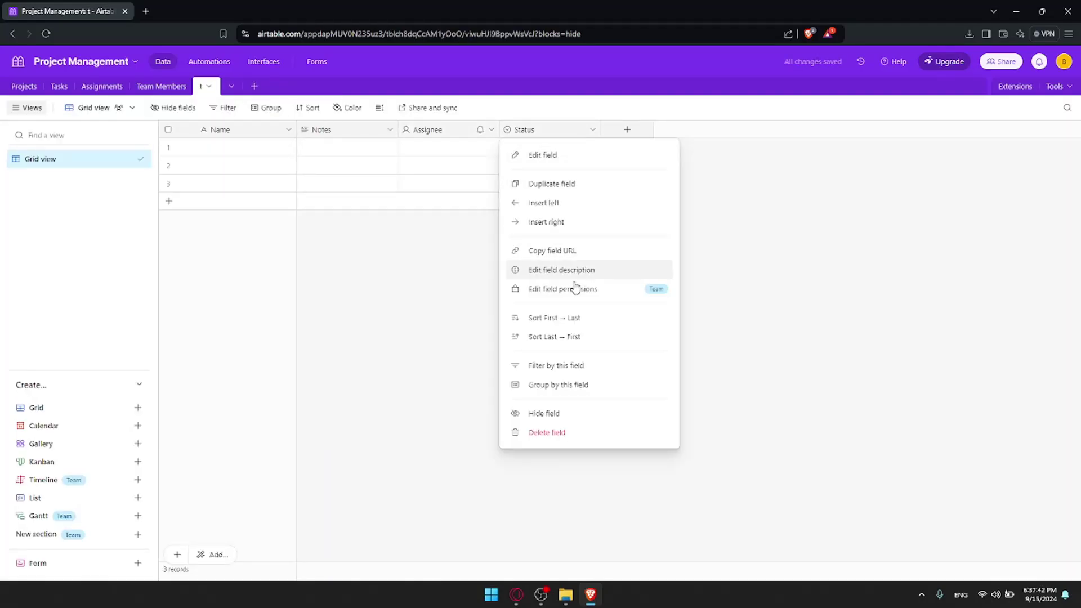
click(557, 439)
right_click(481, 133)
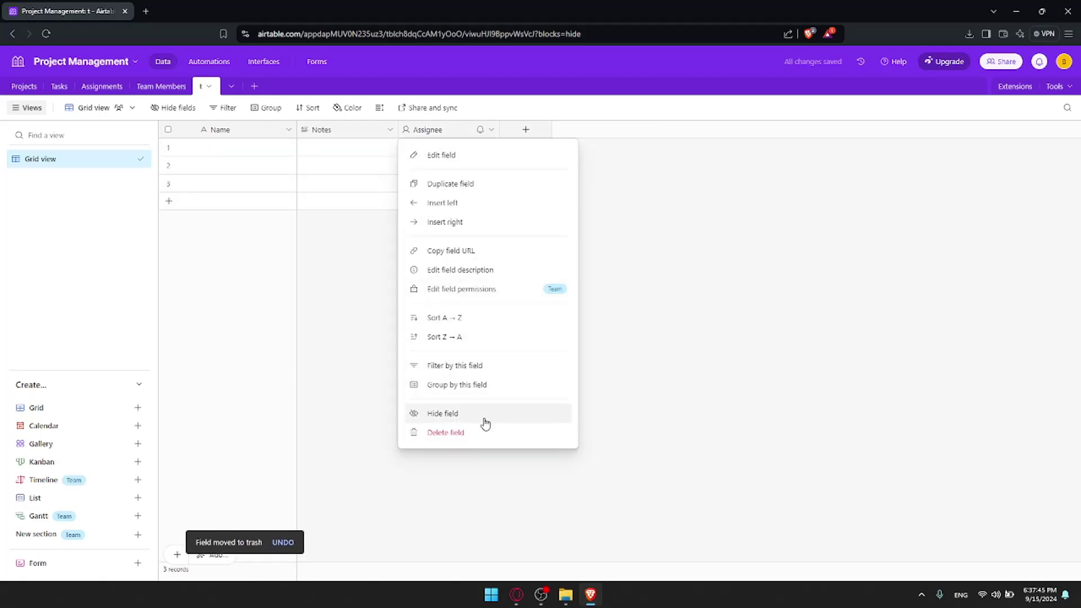
key(Escape)
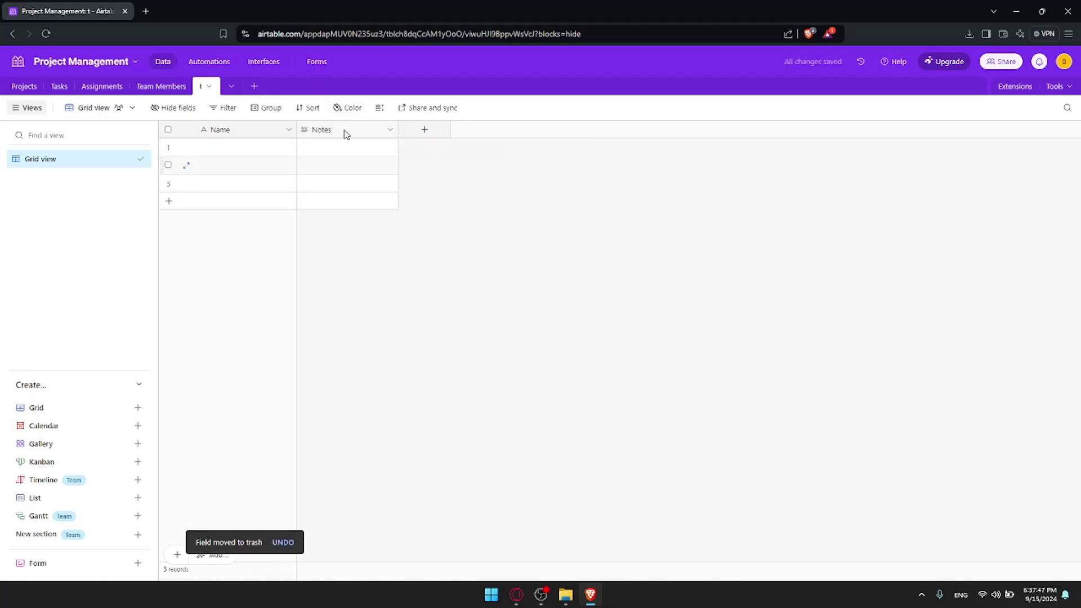
right_click(344, 132)
click(368, 438)
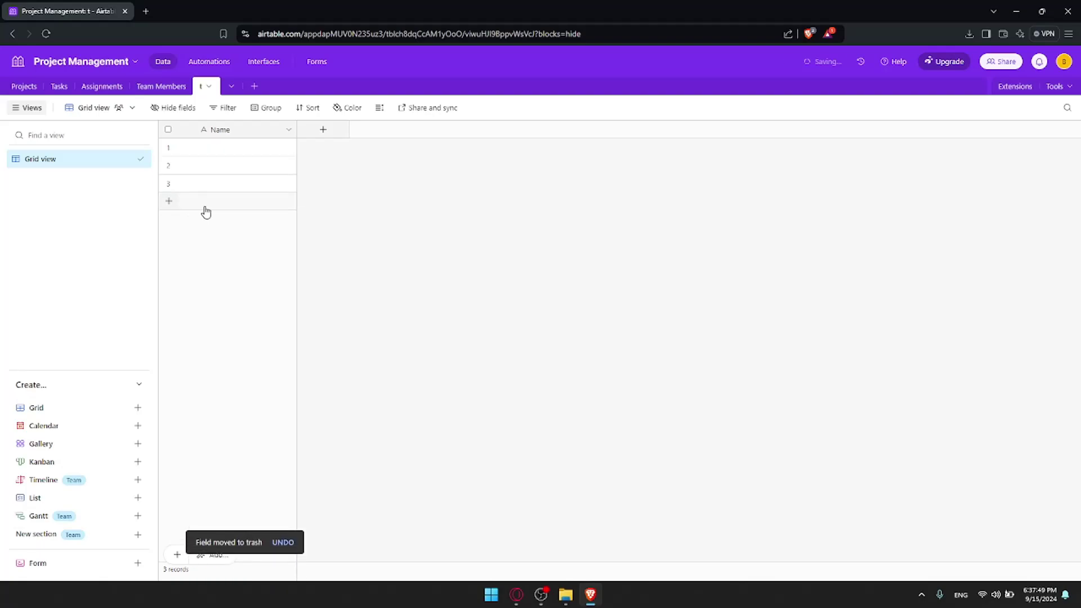
- Fill the Name field of the three records with "gfj", "fgj" and "tygk"
click(225, 152)
text(gfj)
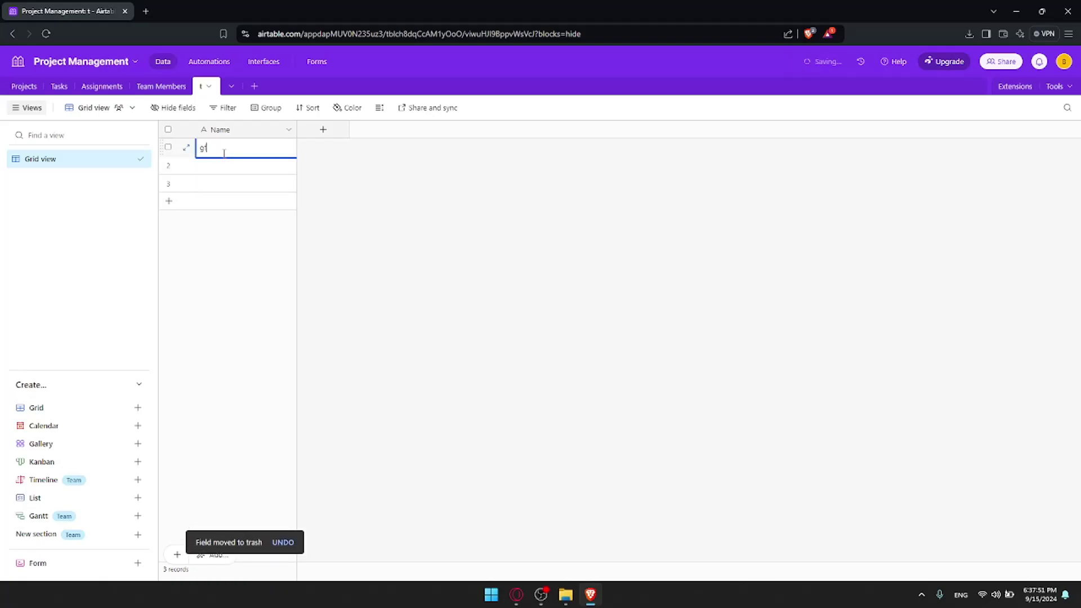
click(227, 169)
text(fgj)
click(223, 188)
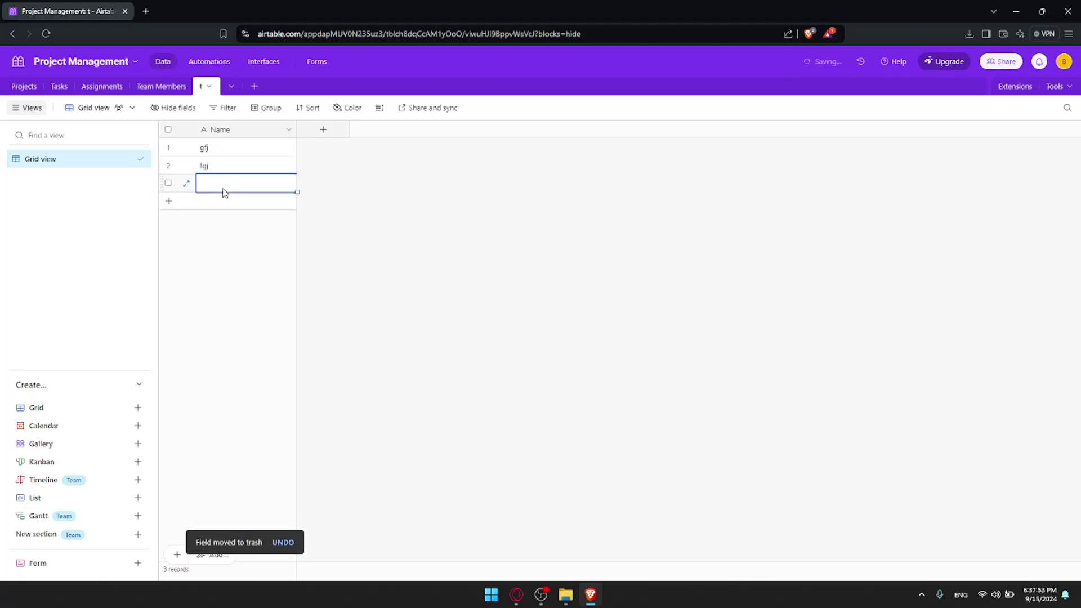
click(229, 210)
click(225, 193)
text(tygk)
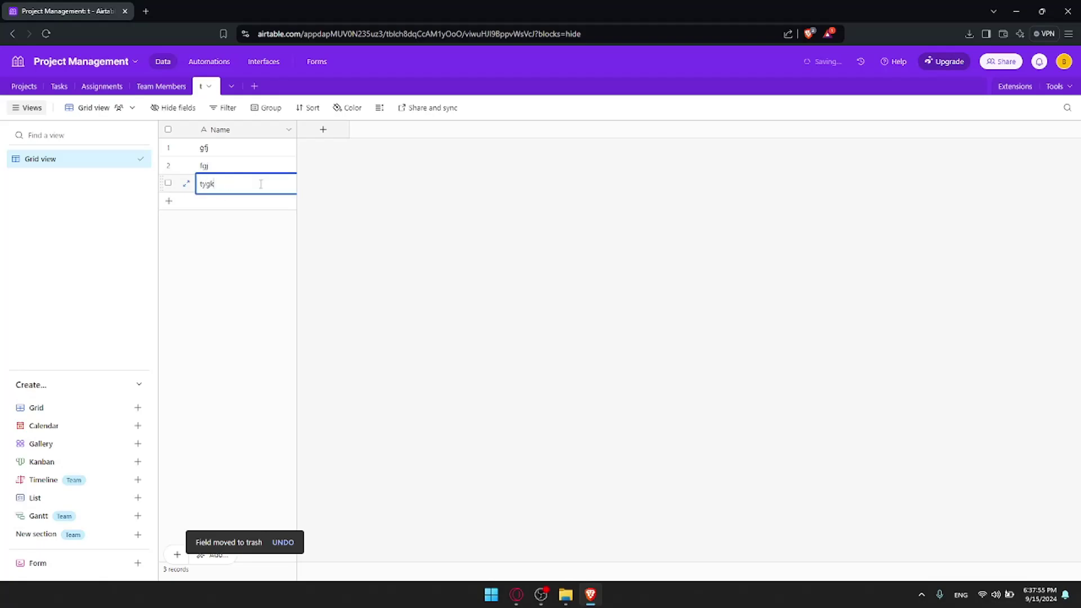
click(332, 177)
- Set up a new field named "linked" that links to records in the Projects table
click(321, 130)
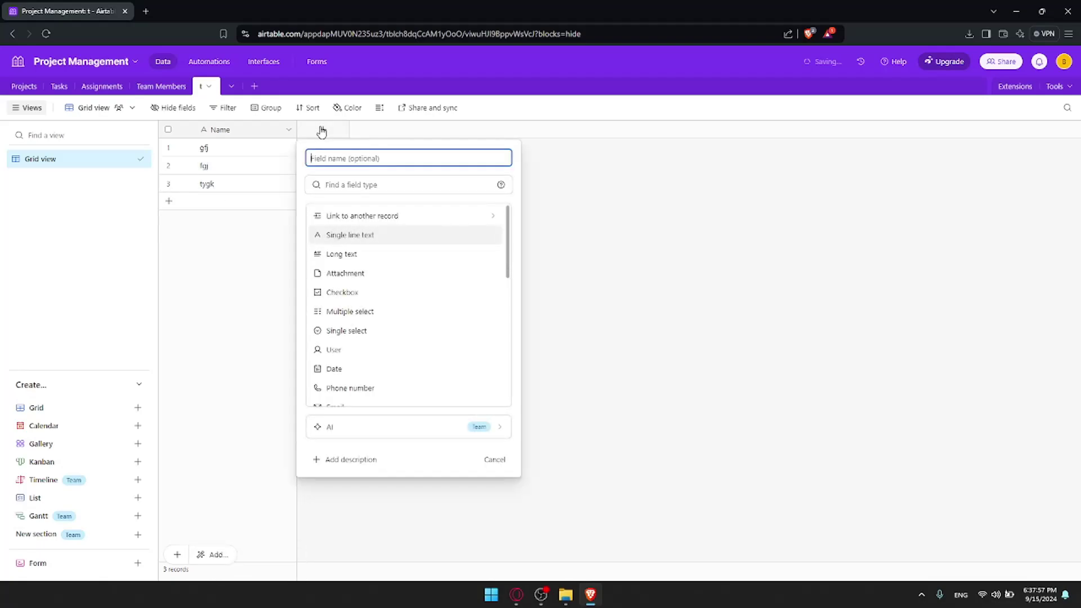
click(397, 220)
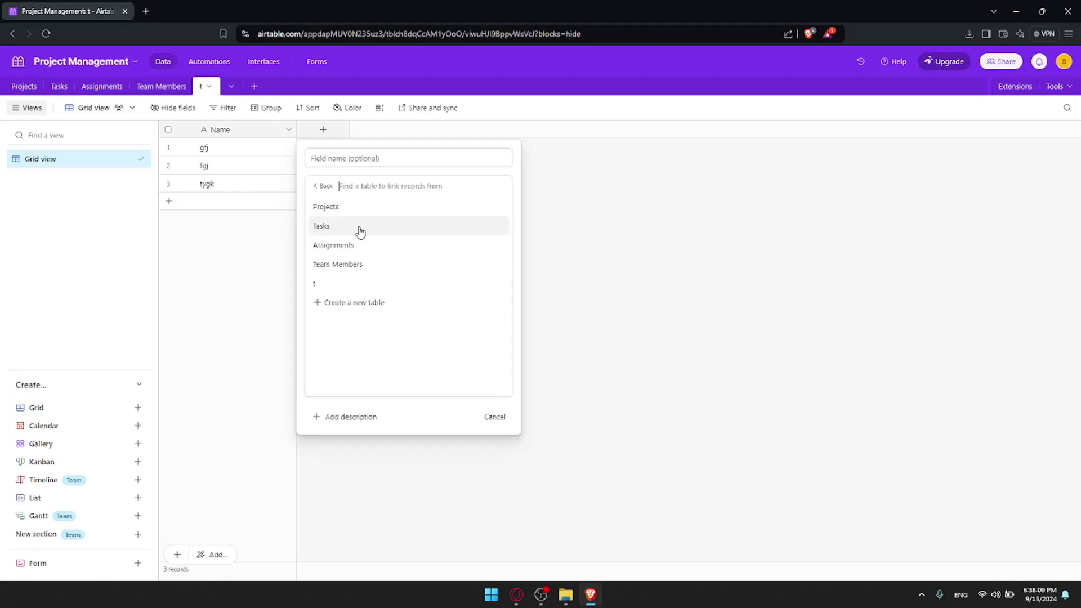
click(353, 209)
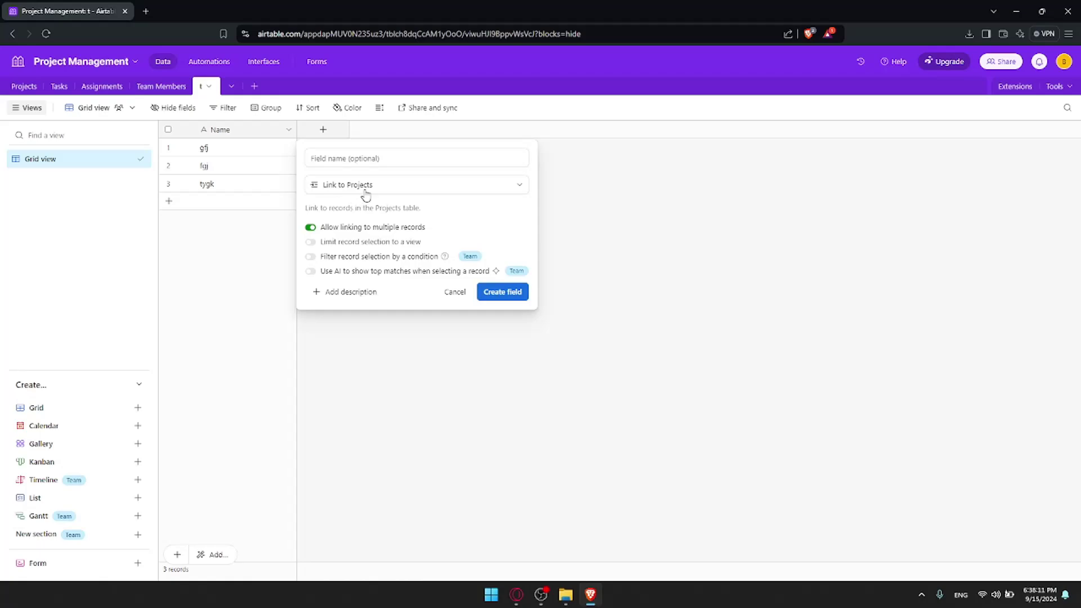
click(367, 189)
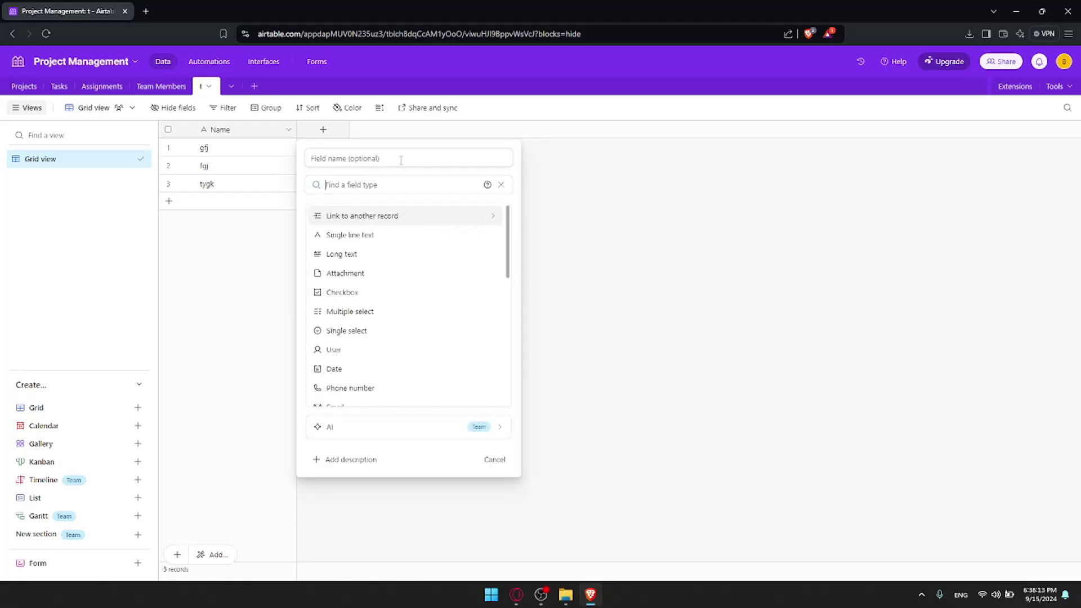
click(383, 217)
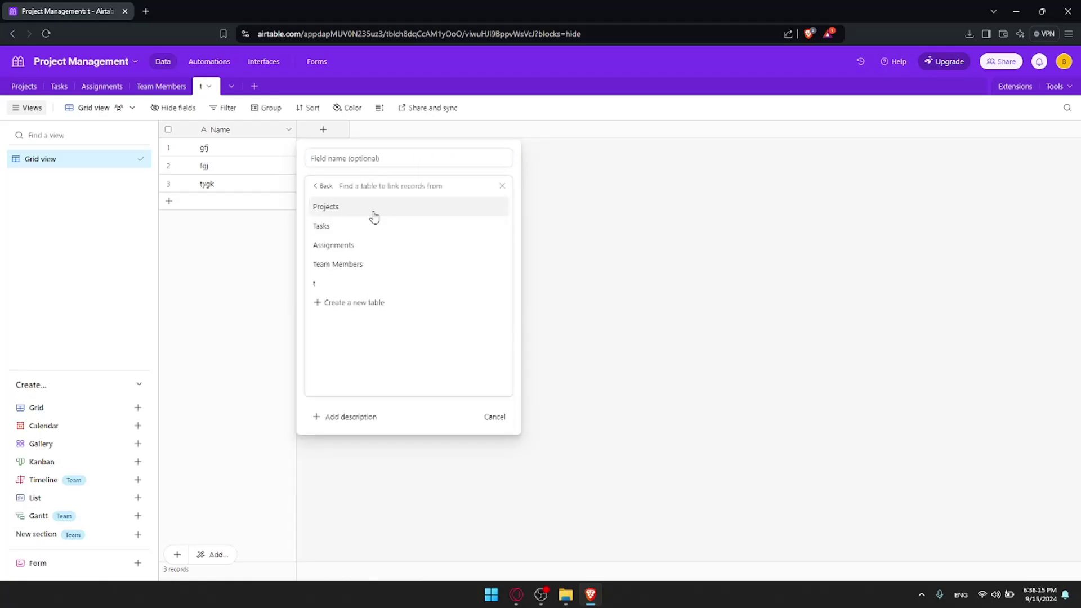
click(375, 209)
click(355, 158)
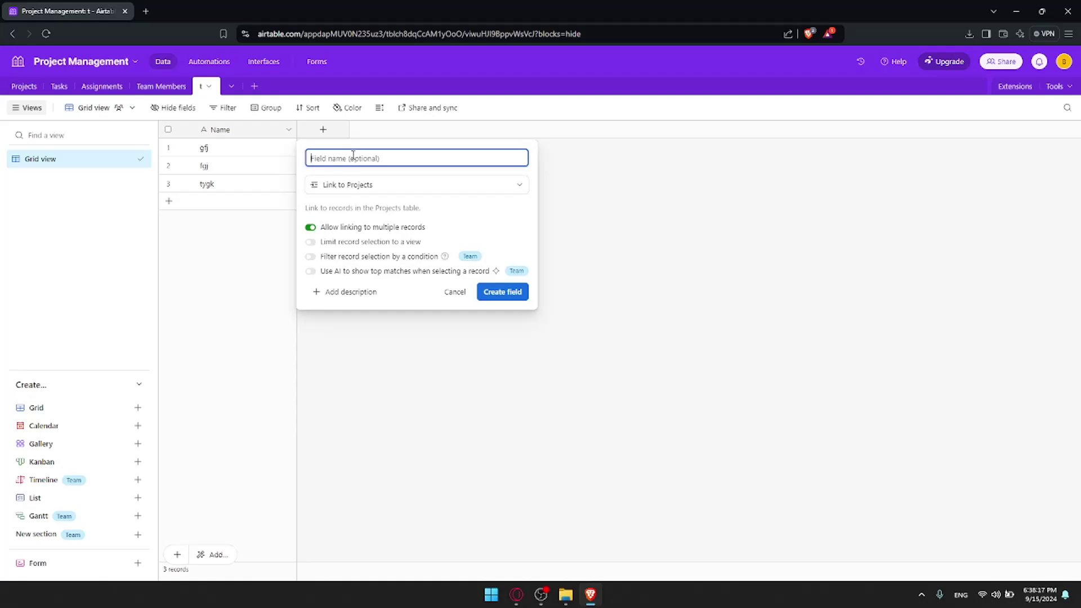
text(linked)
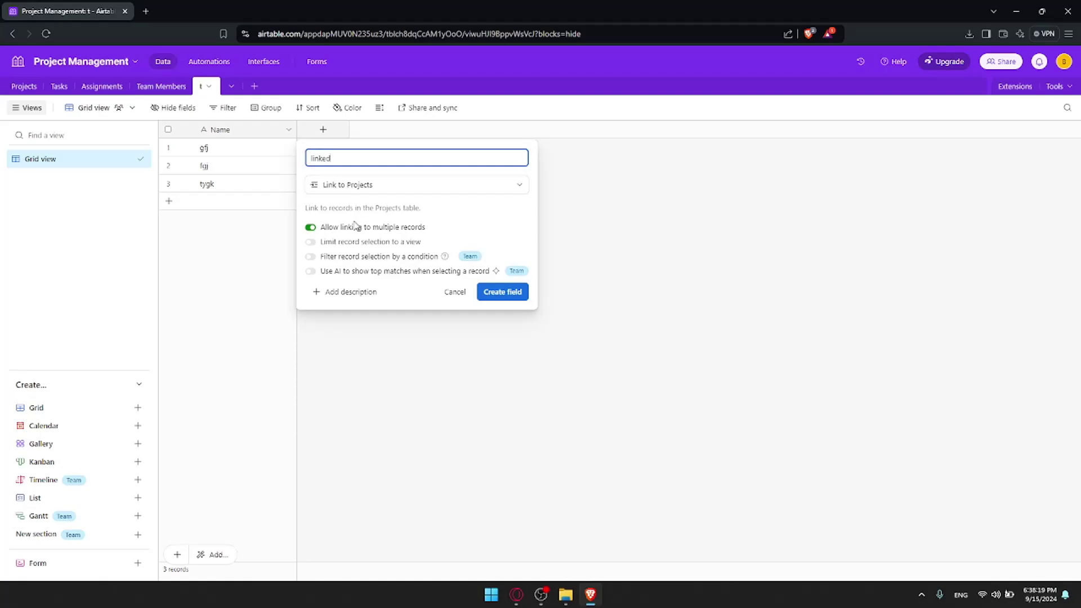
- Look at the option limiting record selection to a view and at the Team plan upgrade offer for condition filtering
click(385, 233)
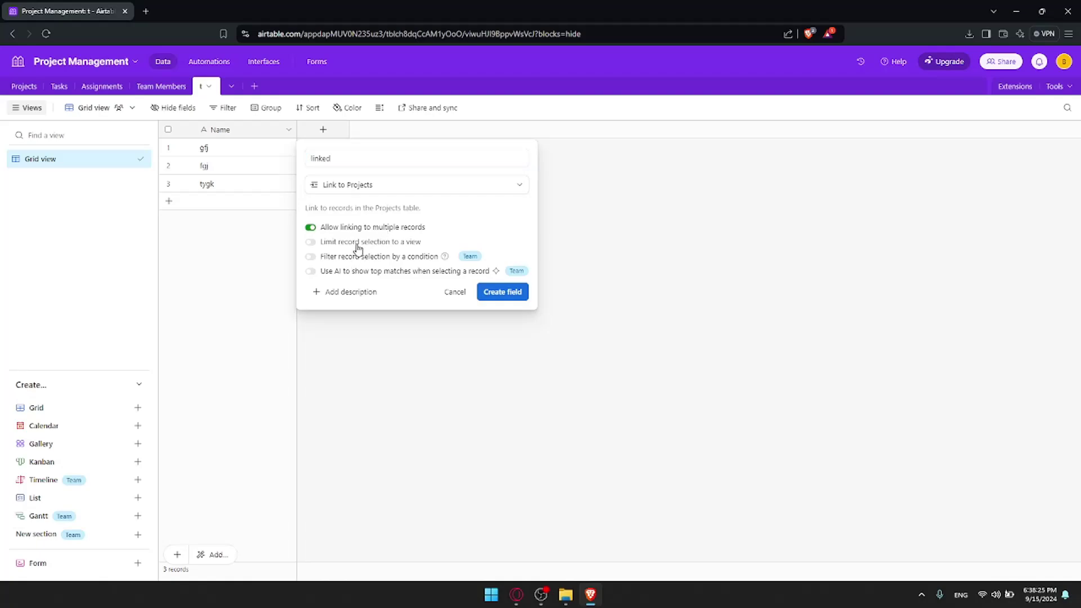
click(358, 244)
click(357, 243)
click(359, 243)
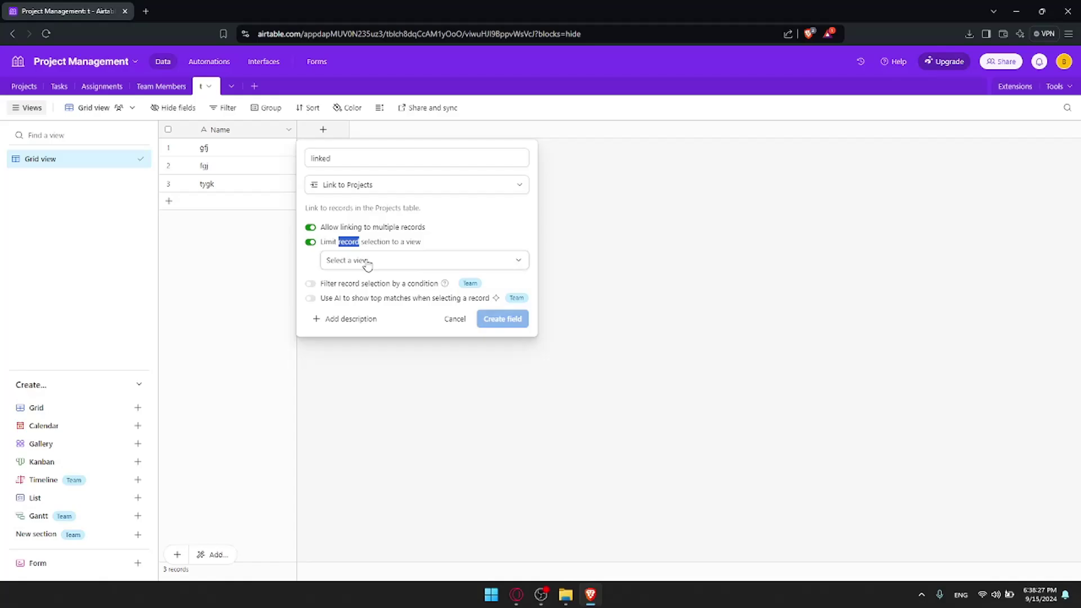
click(366, 260)
click(358, 242)
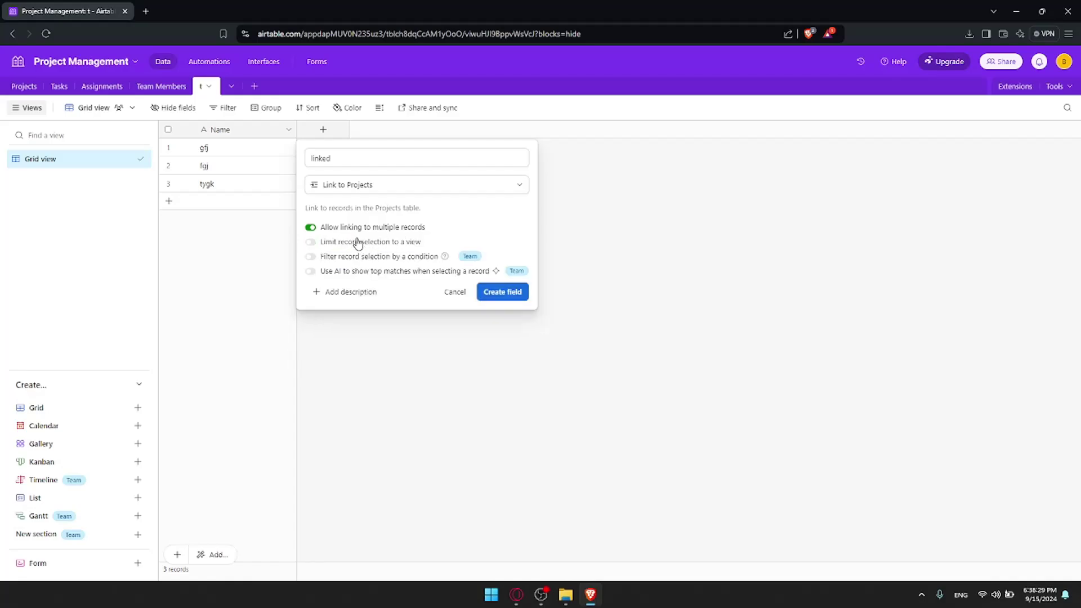
click(470, 258)
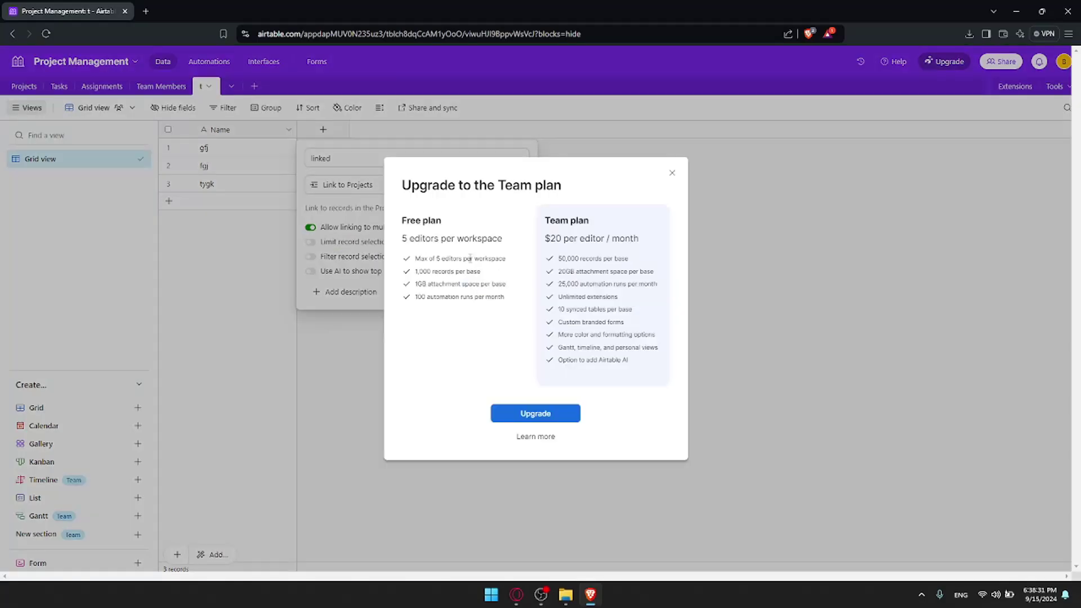
click(672, 173)
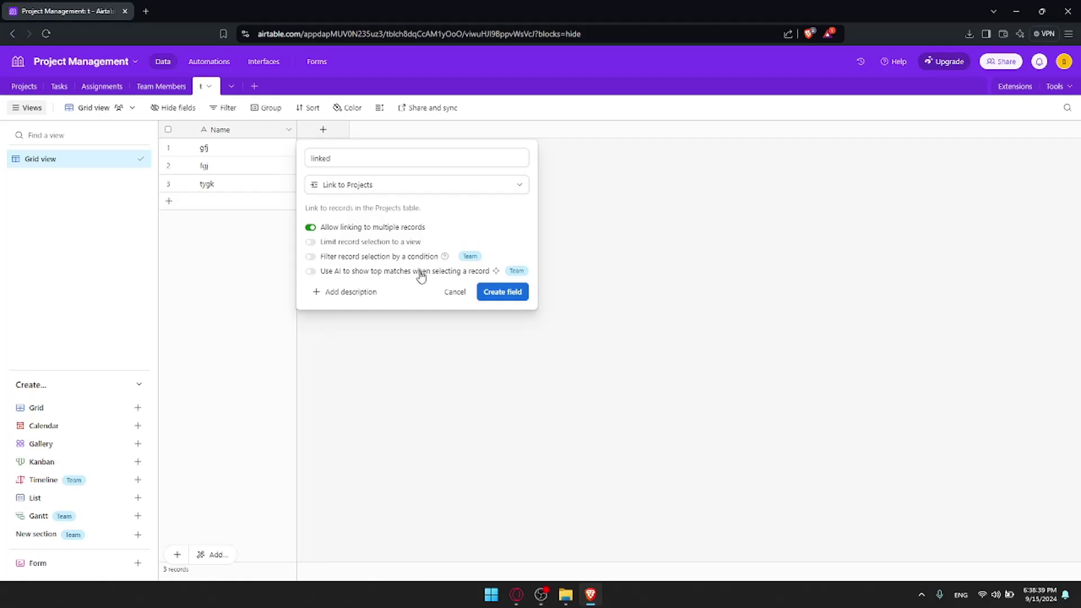
- Create the "linked" field and link the gfj record to Project Phoenix
click(502, 292)
click(332, 286)
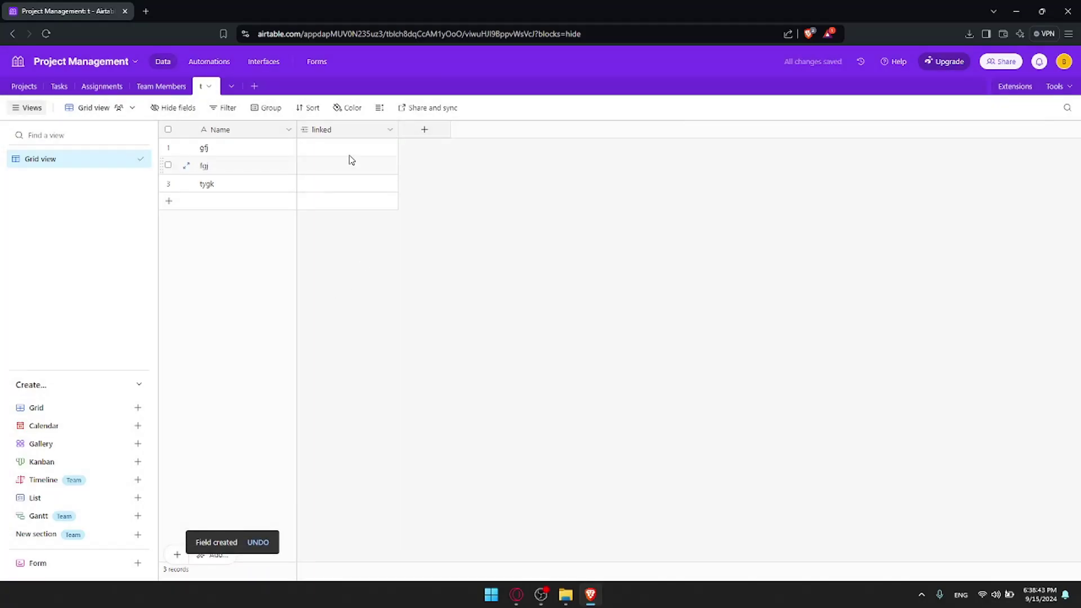
click(347, 136)
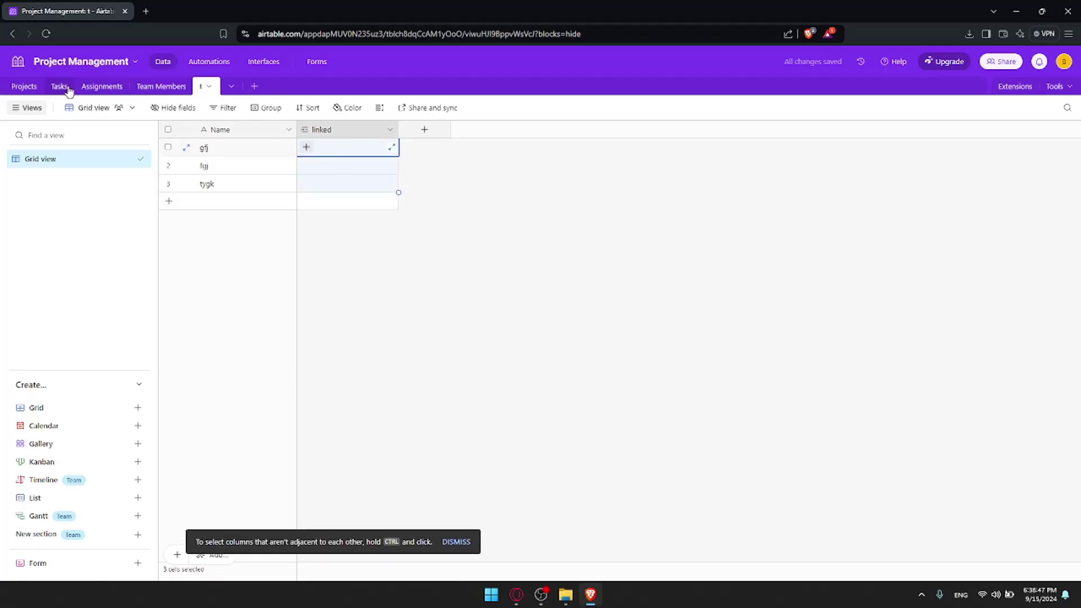
click(310, 148)
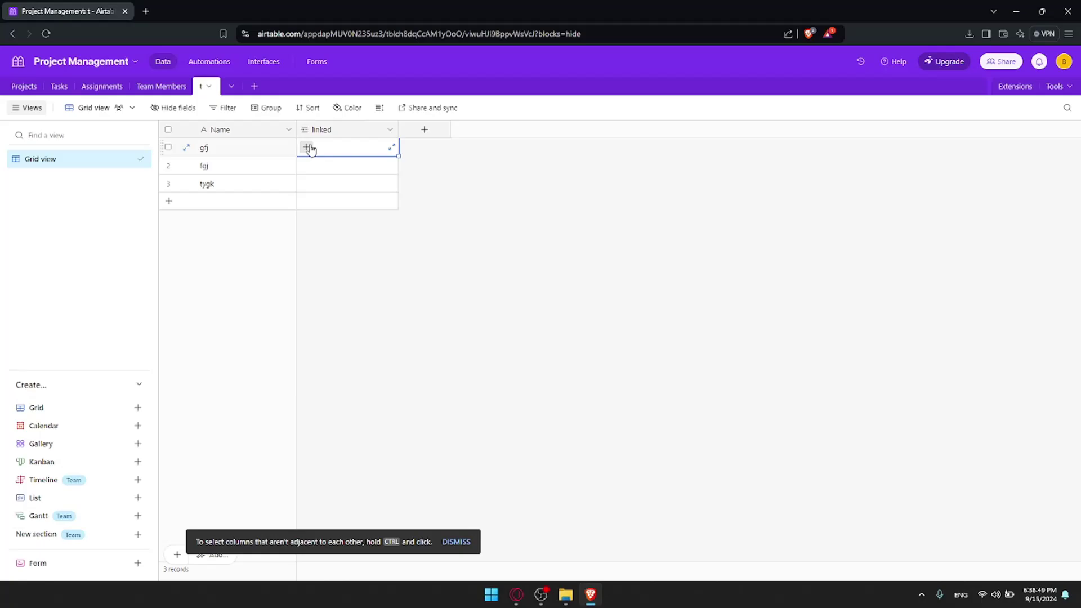
click(309, 148)
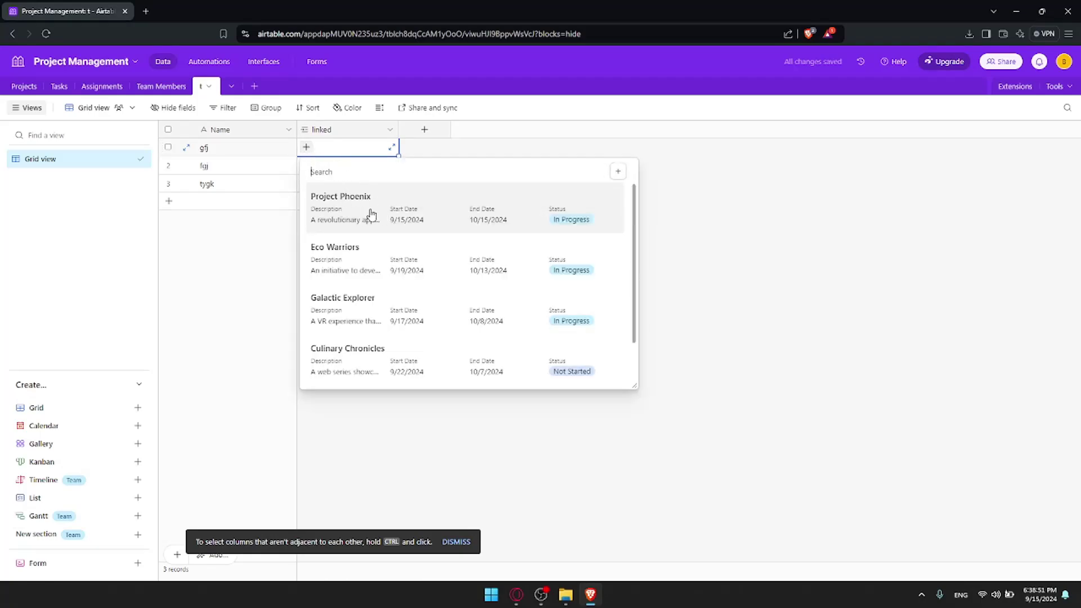
click(404, 212)
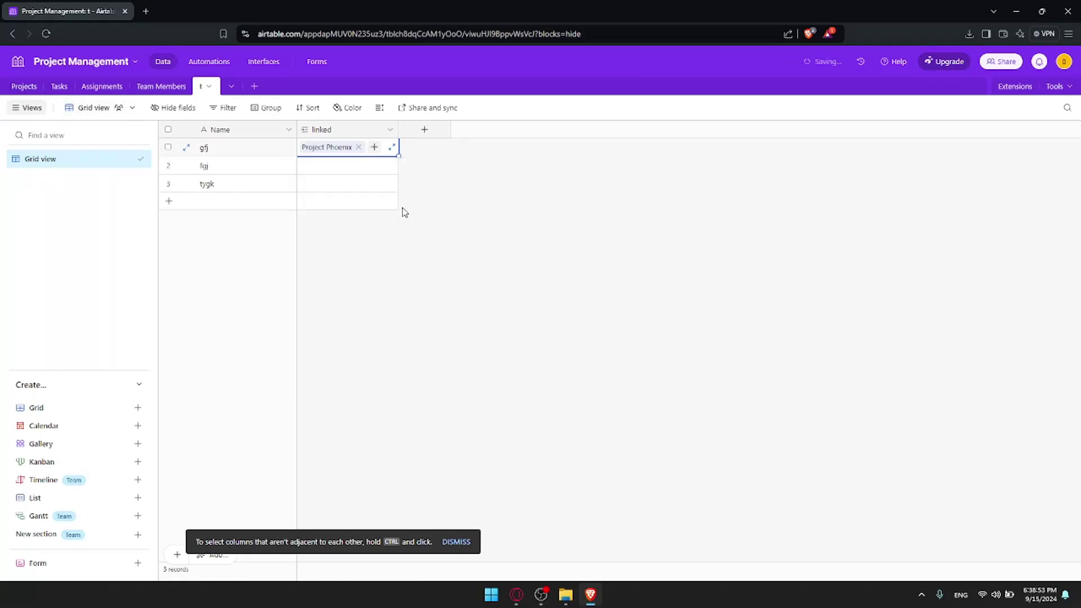
- Open the linked Project Phoenix record to view its details, and close it again
click(333, 149)
click(333, 149)
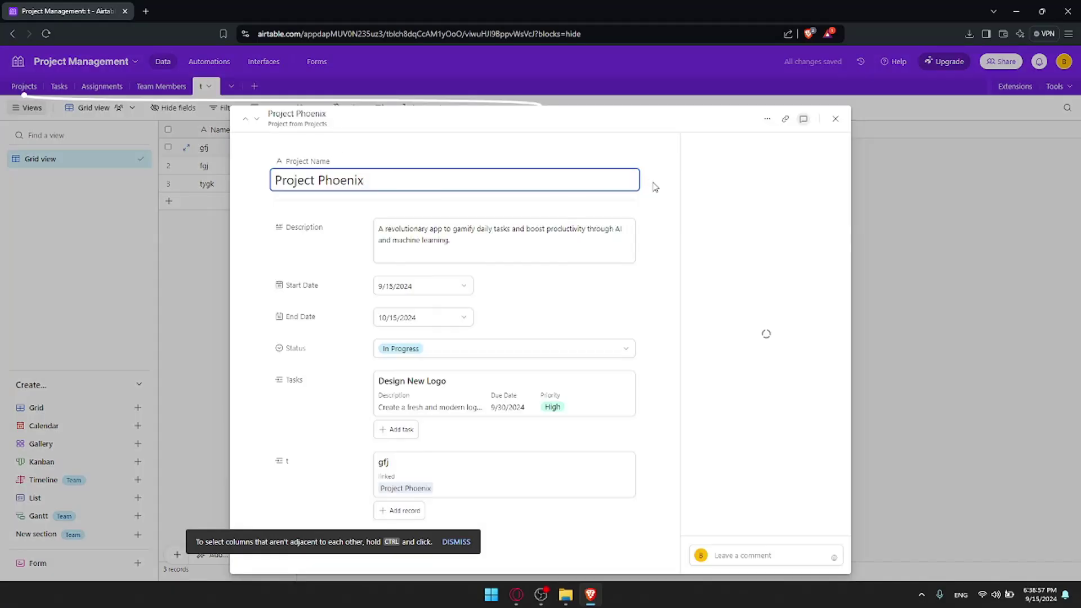
click(836, 119)
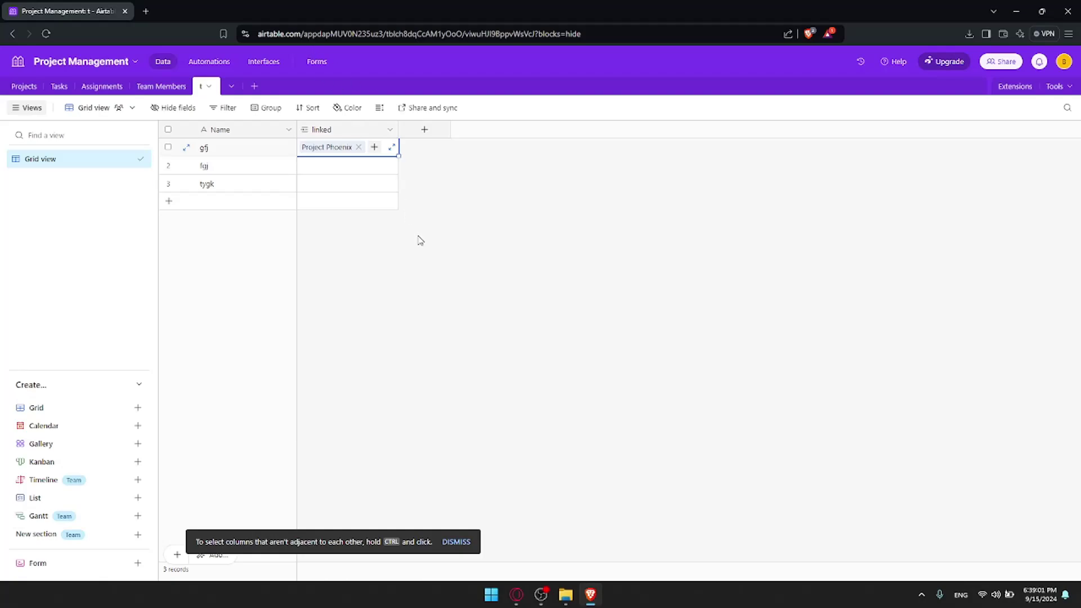
text(--)
key(BackSpace)
key(BackSpace)
key(Escape)
- Link the fgj record to Eco Warriors and tygk to Galactic Explorer, and check the links in the Projects table
click(320, 164)
click(306, 169)
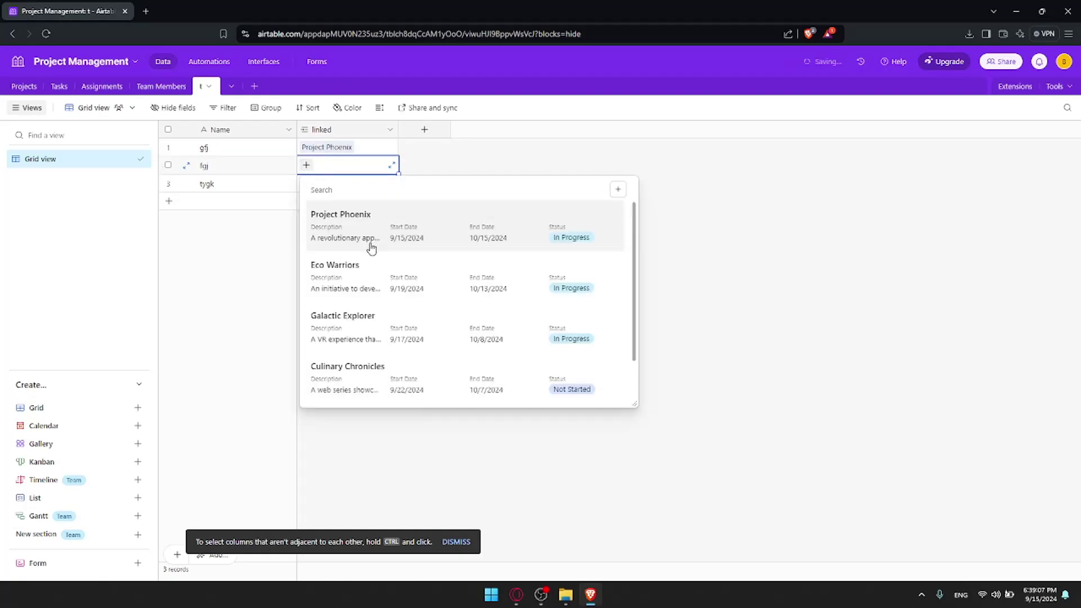
click(358, 277)
click(322, 185)
click(306, 183)
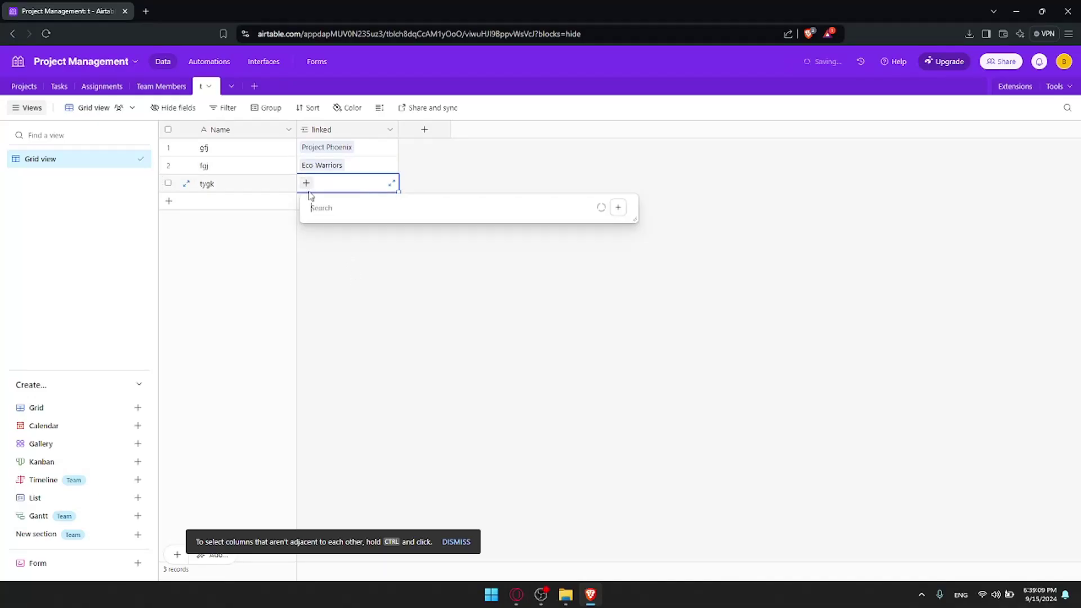
click(348, 334)
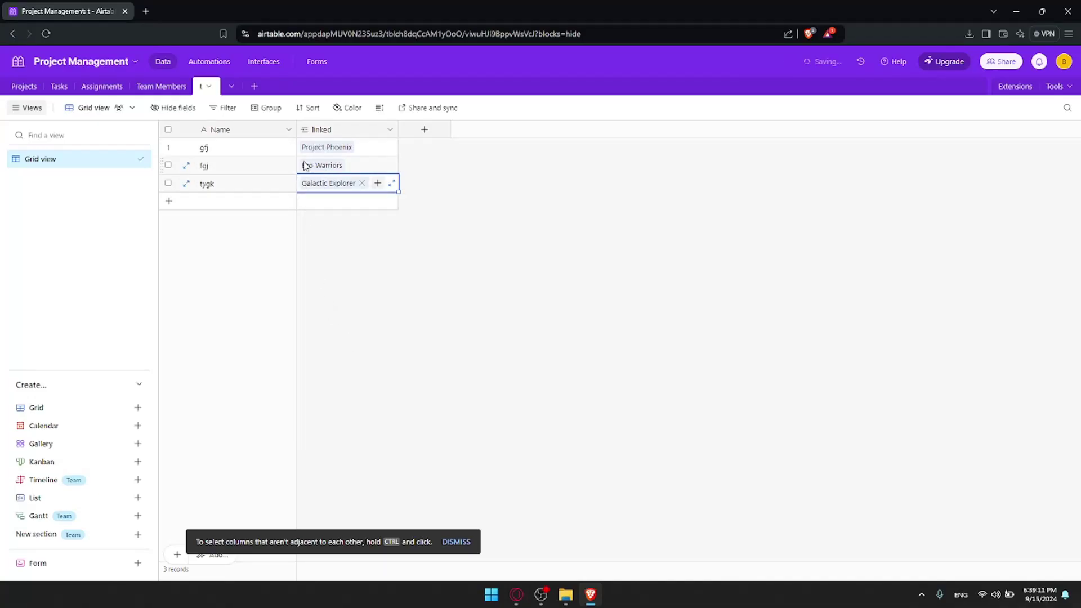
click(18, 89)
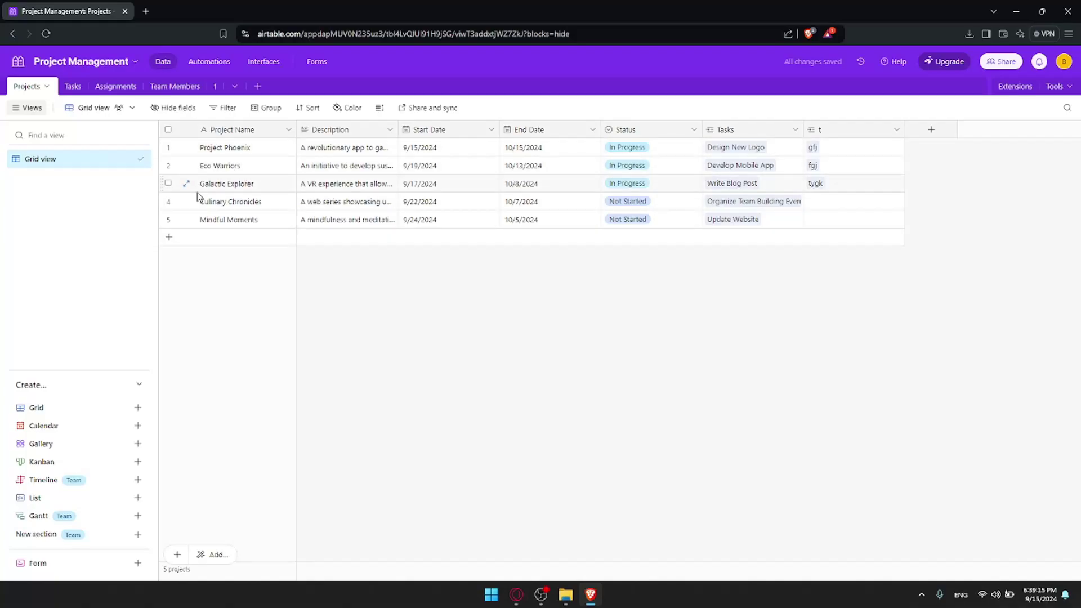
click(214, 86)
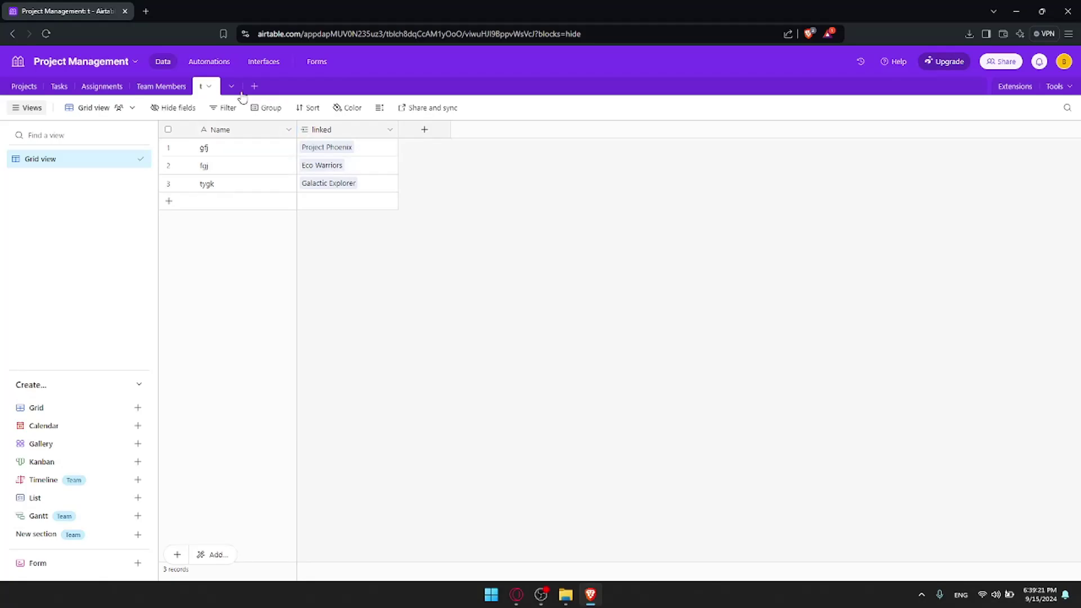
- Delete table t from the Project Management base
click(210, 87)
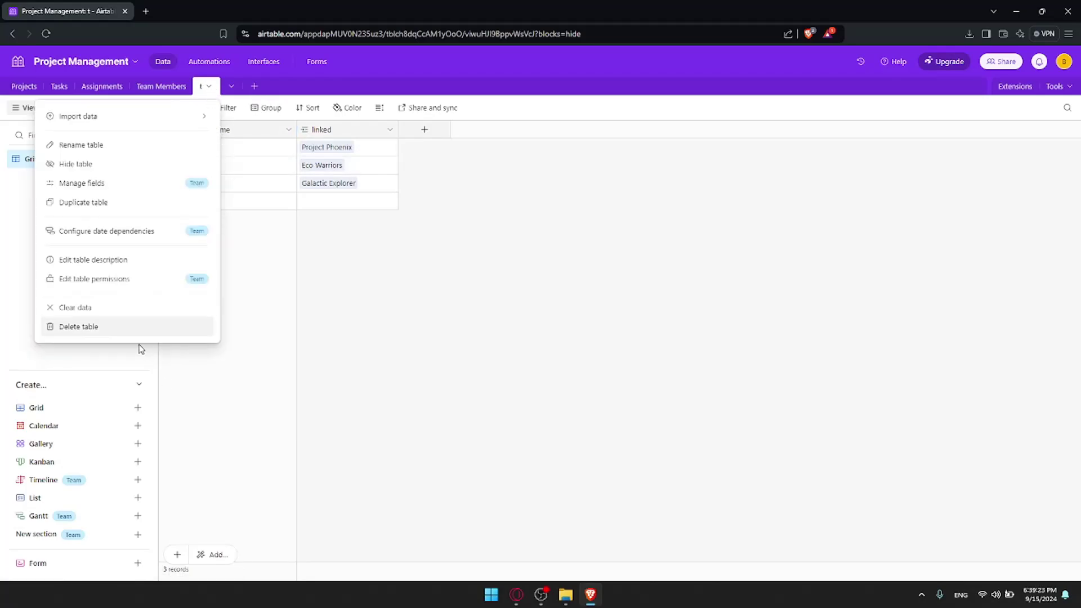
click(125, 332)
click(304, 173)
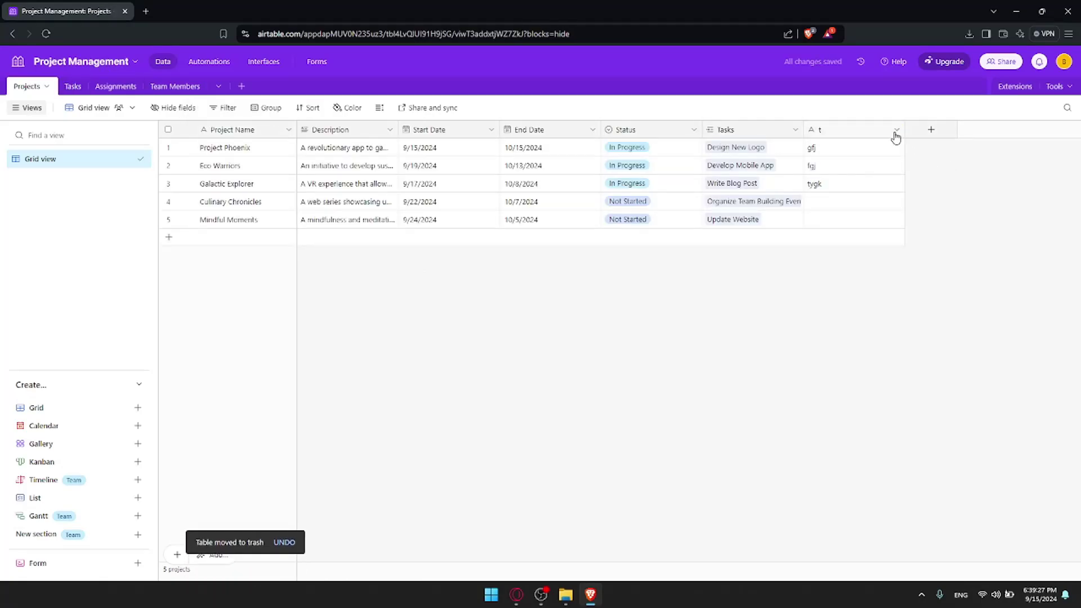
click(927, 133)
click(891, 218)
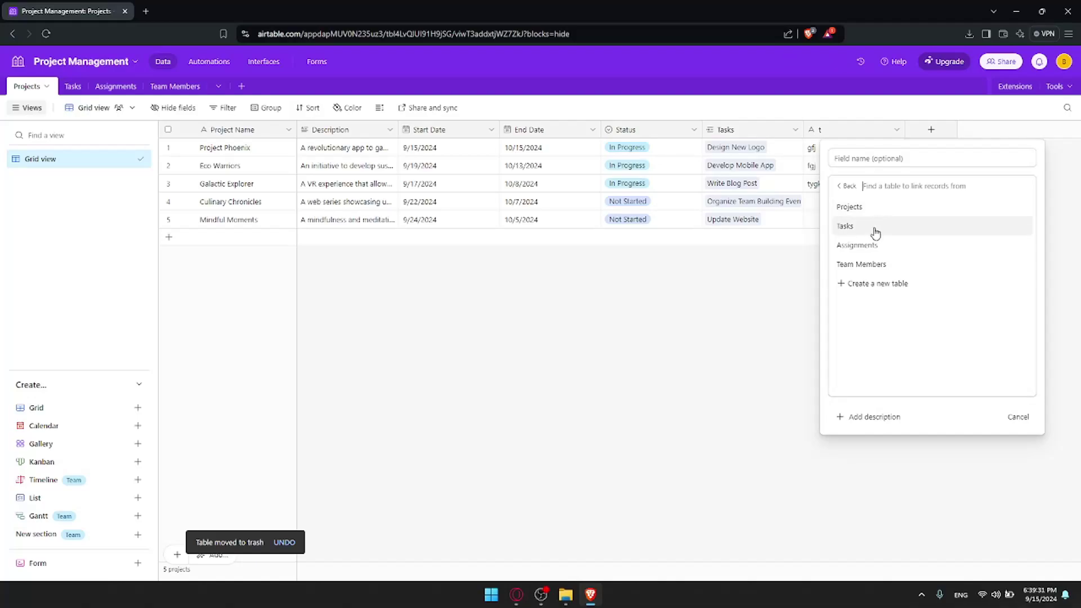
click(879, 208)
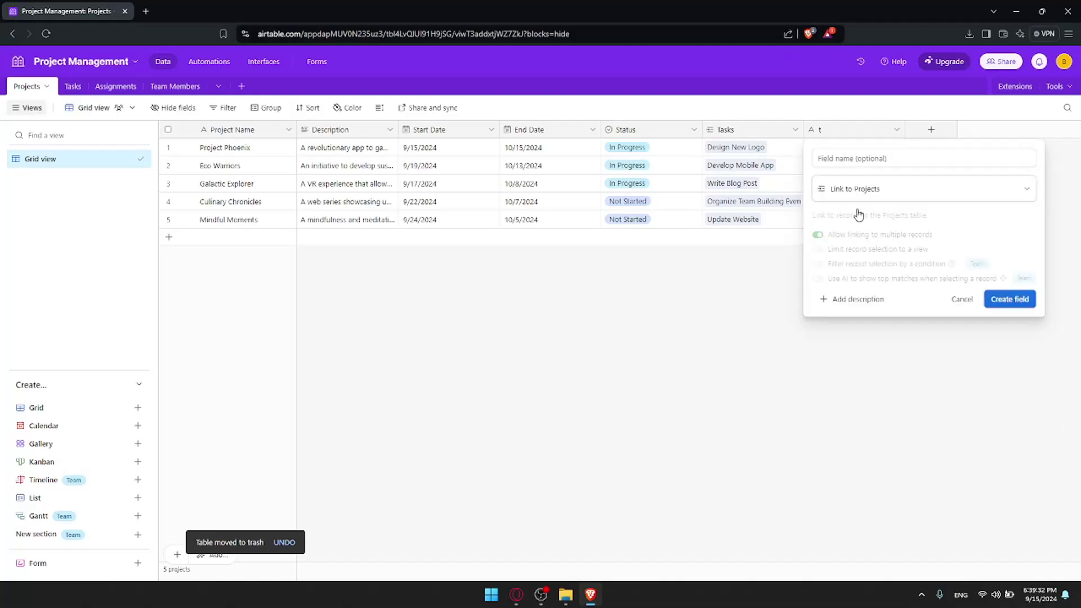
click(957, 291)
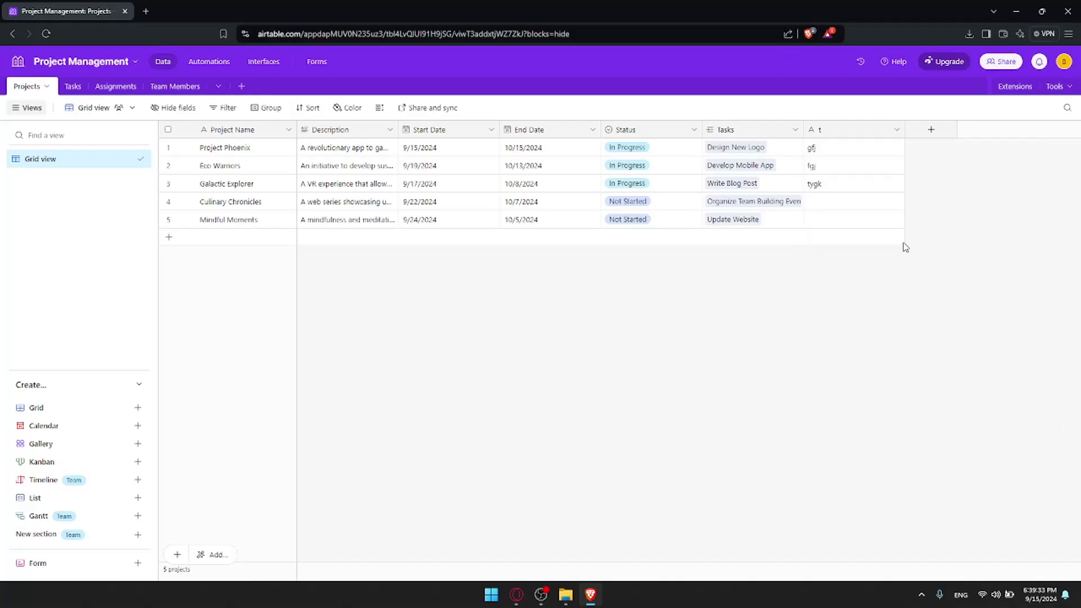
- Close the Airtable tab and the browser window
click(144, 11)
click(113, 12)
click(125, 11)
click(1068, 11)
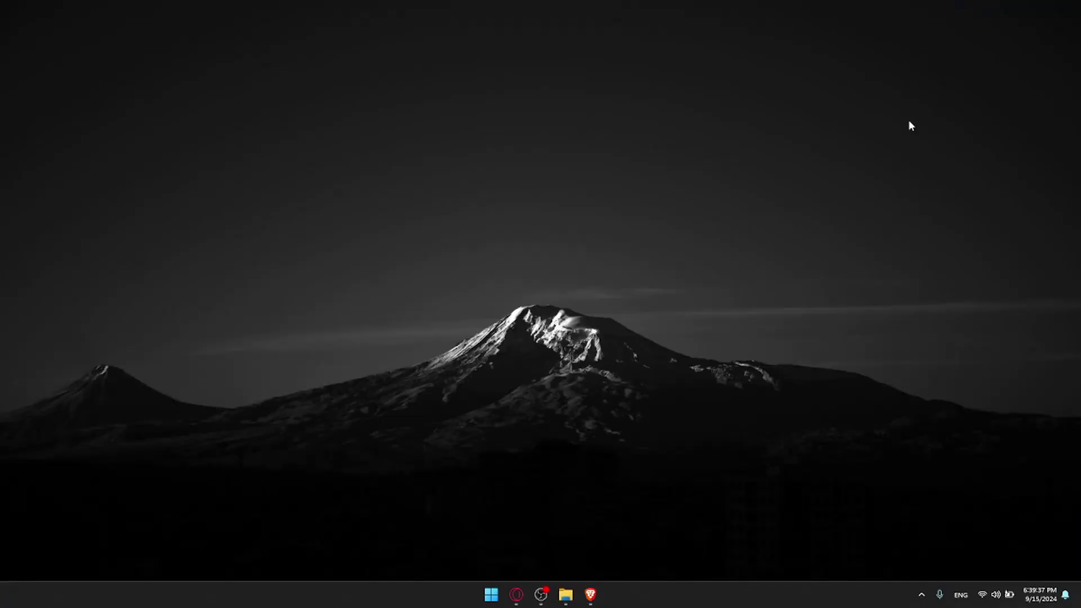